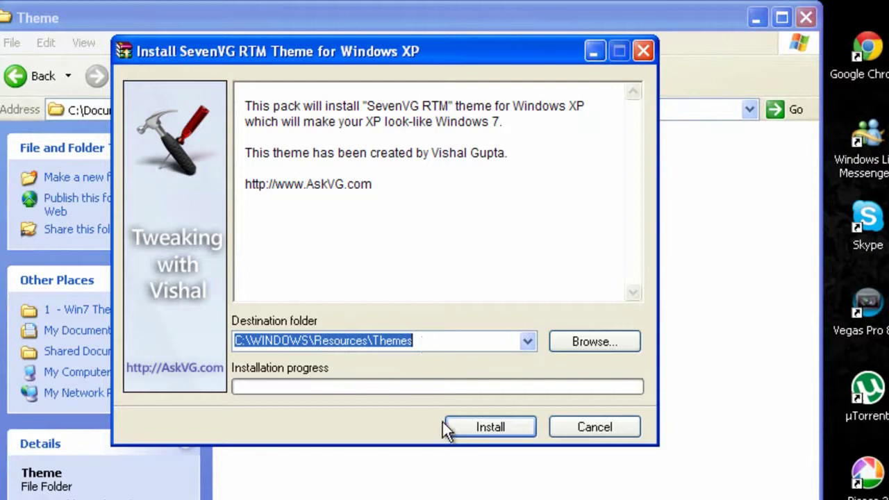
# Step: Install the SevenVG RTM theme pack into C:\WINDOWS\Resources\Themes and apply SevenVG RTM as the desktop theme
pyautogui.click(487, 427)
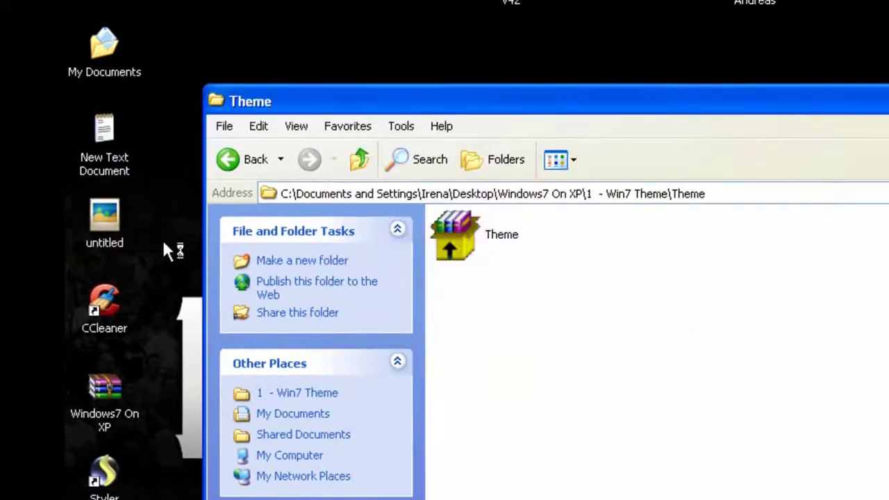
pyautogui.hotkey('alt', 'F4')
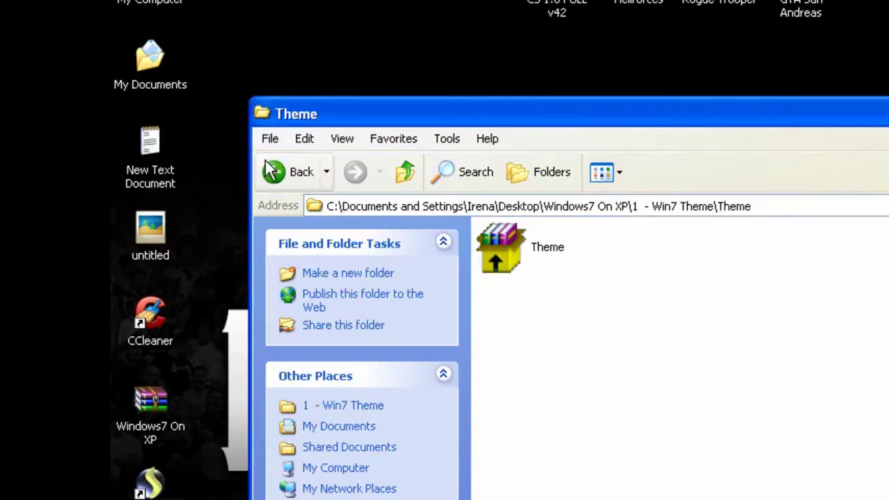
pyautogui.press('BackSpace')
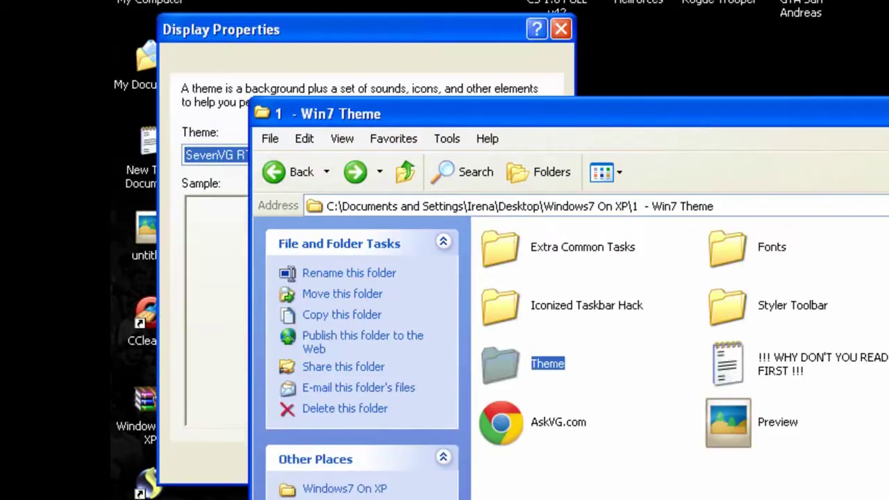
pyautogui.hotkey('alt', 'F4')
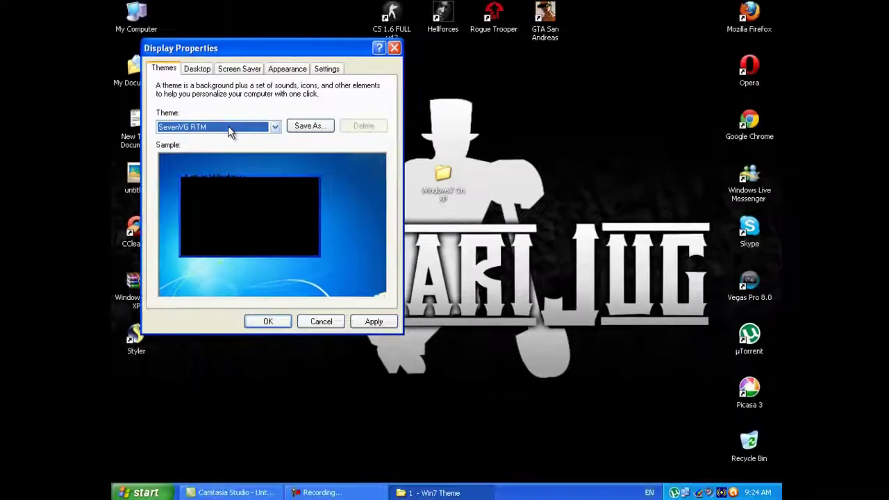
pyautogui.click(375, 320)
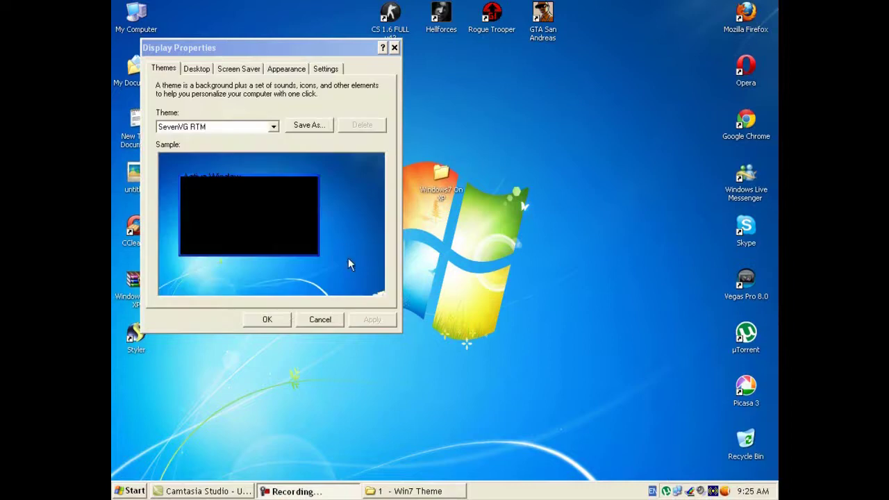
pyautogui.click(284, 323)
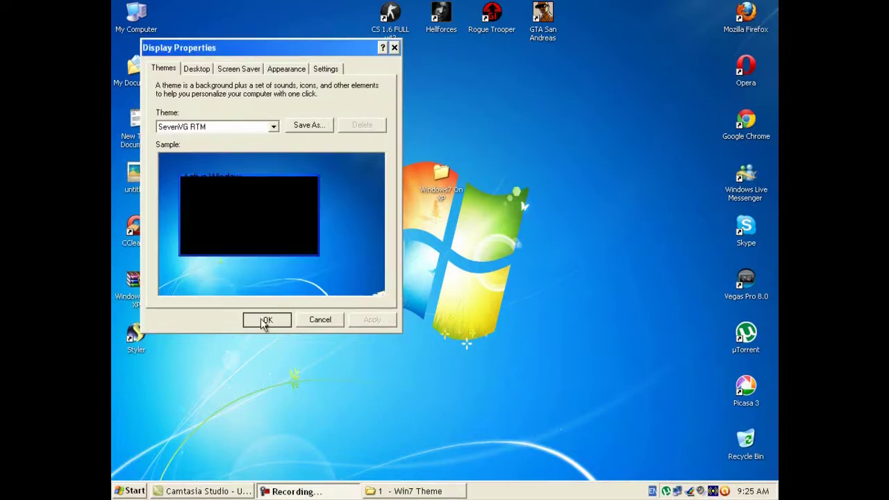
# Step: Launch Styler, set its toolbar style to SevenVGRT, and close its window
pyautogui.doubleClick(137, 338)
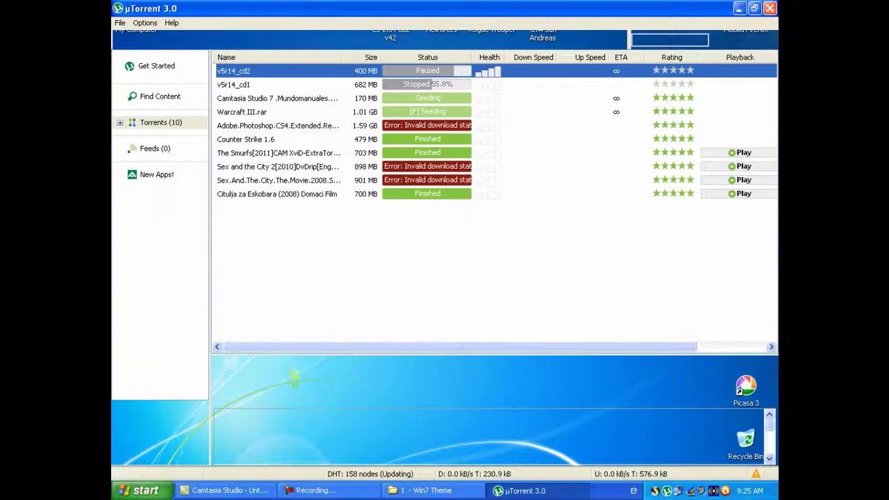
pyautogui.click(770, 9)
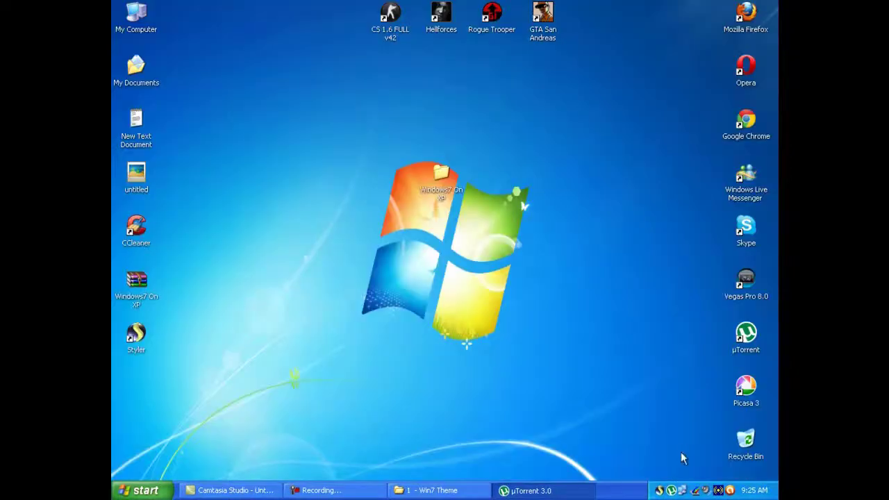
pyautogui.click(661, 492)
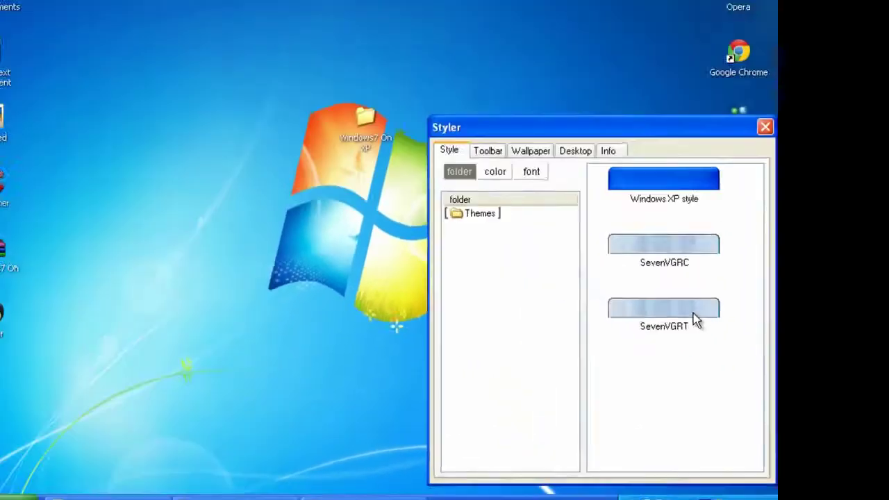
pyautogui.click(693, 313)
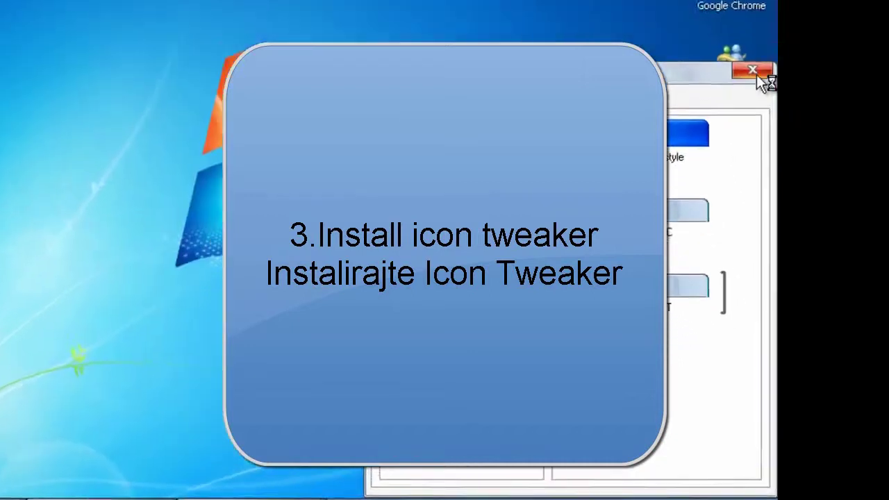
pyautogui.click(760, 178)
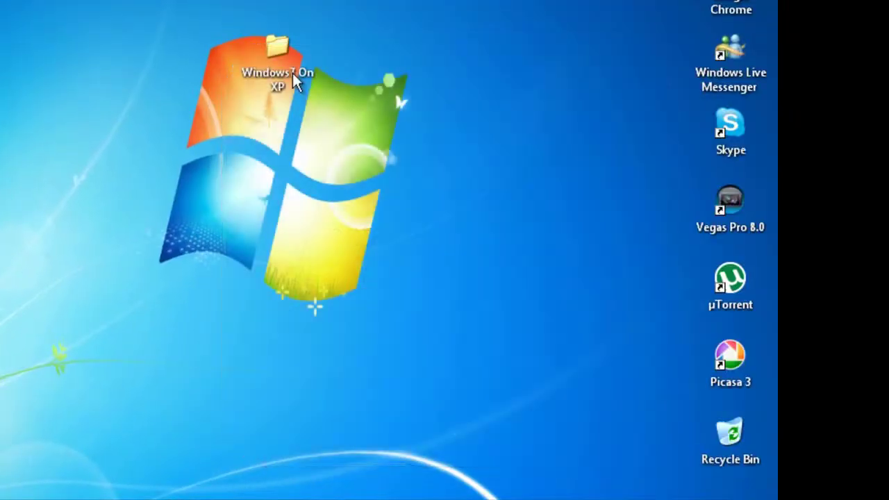
# Step: Launch First Install Me (IconTweaker Setup) from Windows7 On XP\2 - Win 7 Icons\Icon Theme
pyautogui.doubleClick(293, 75)
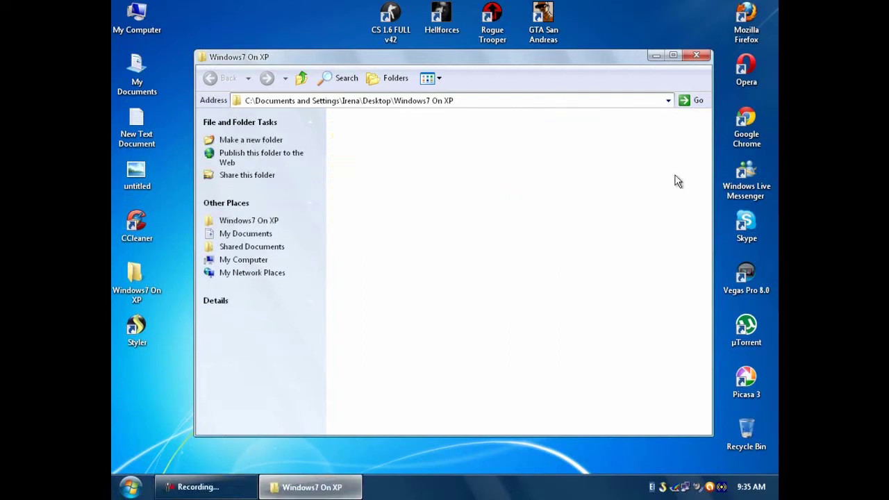
pyautogui.doubleClick(411, 132)
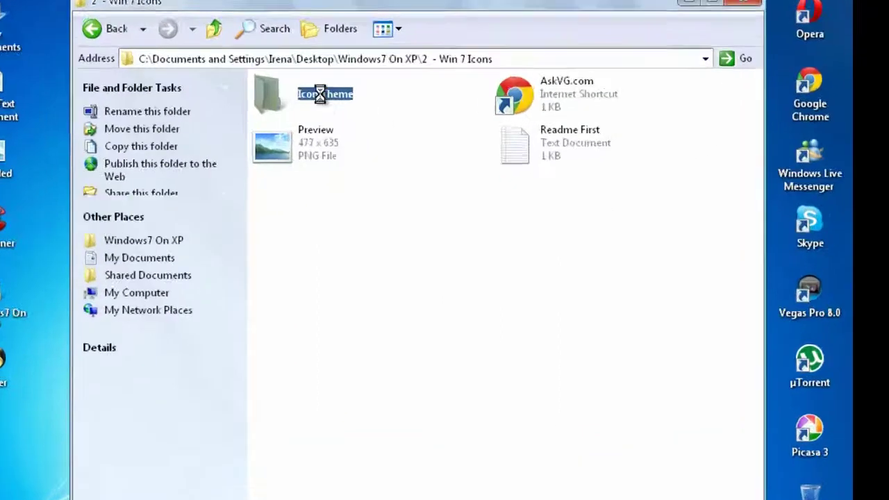
pyautogui.doubleClick(375, 129)
pyautogui.doubleClick(255, 74)
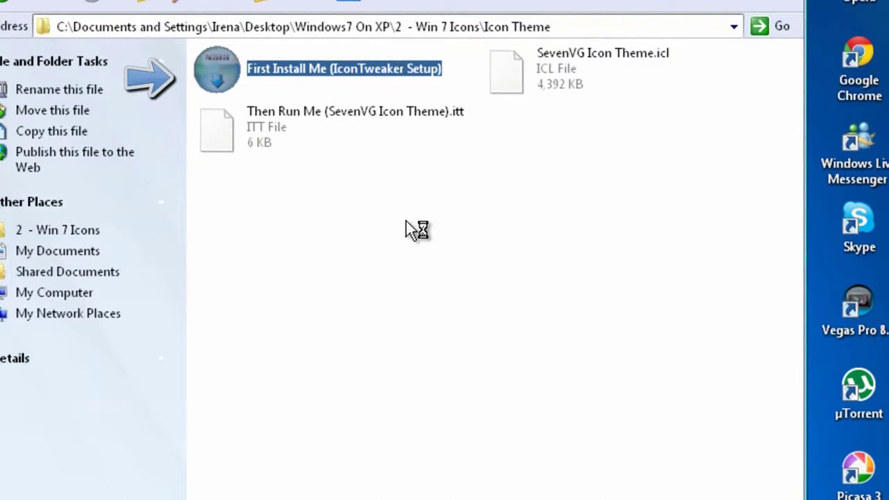
pyautogui.click(350, 233)
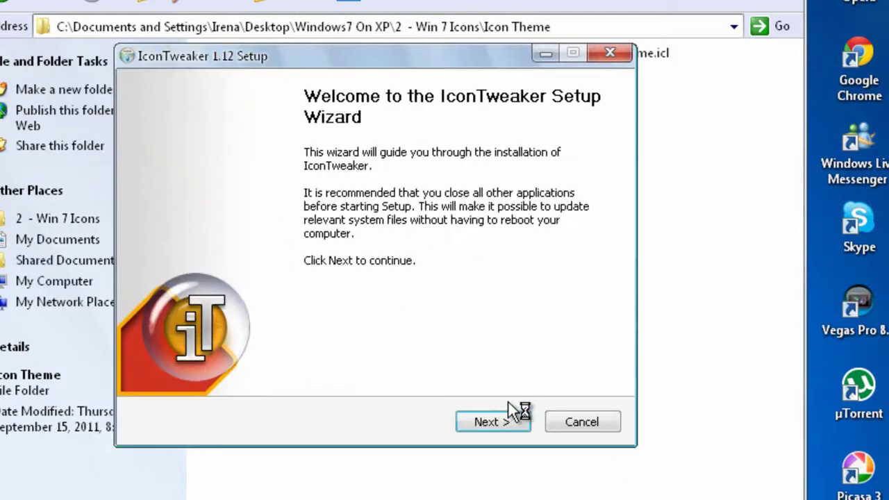
# Step: Install IconTweaker for anyone using this computer in C:\Program Files\IconTweaker, create a desktop shortcut, and run it on finishing
pyautogui.click(507, 422)
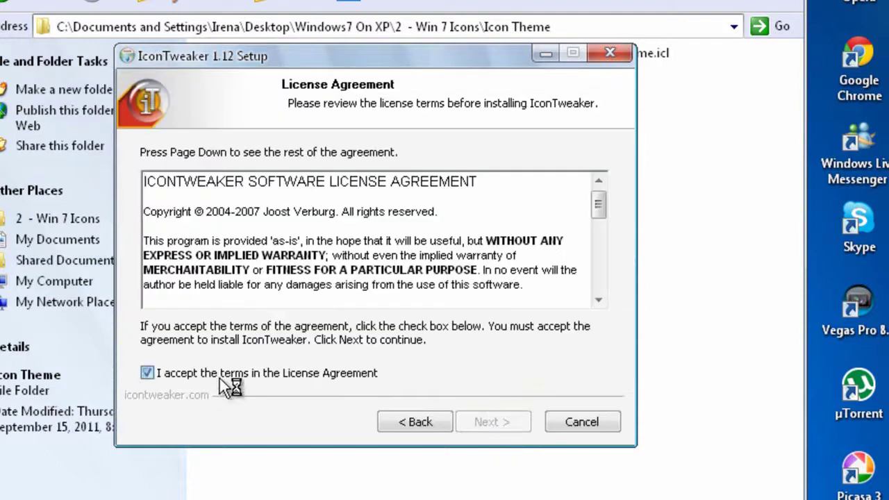
pyautogui.click(221, 375)
pyautogui.click(511, 425)
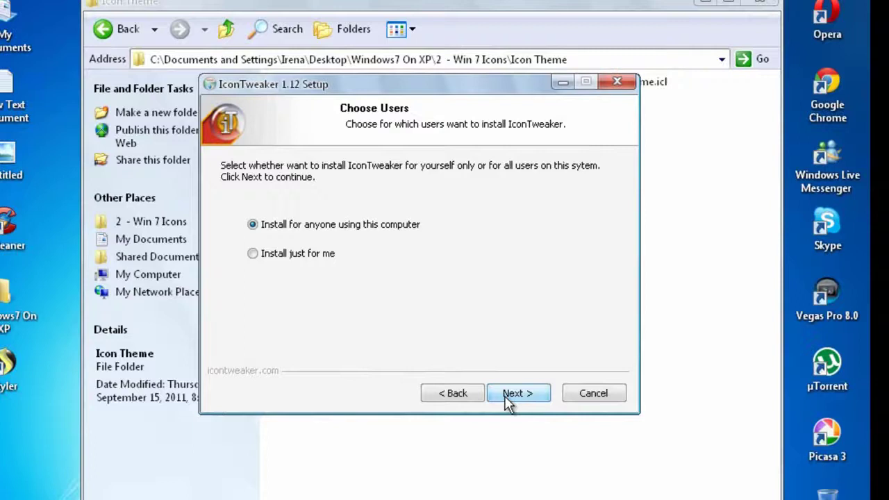
pyautogui.click(495, 419)
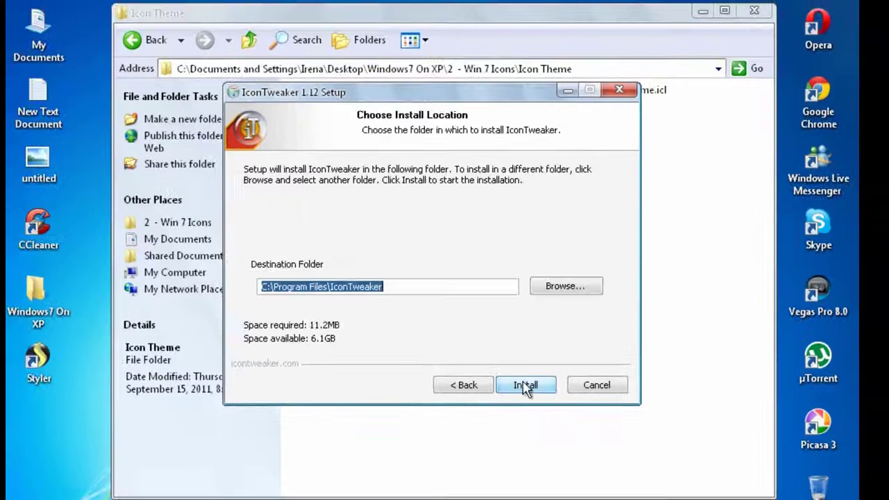
pyautogui.click(538, 387)
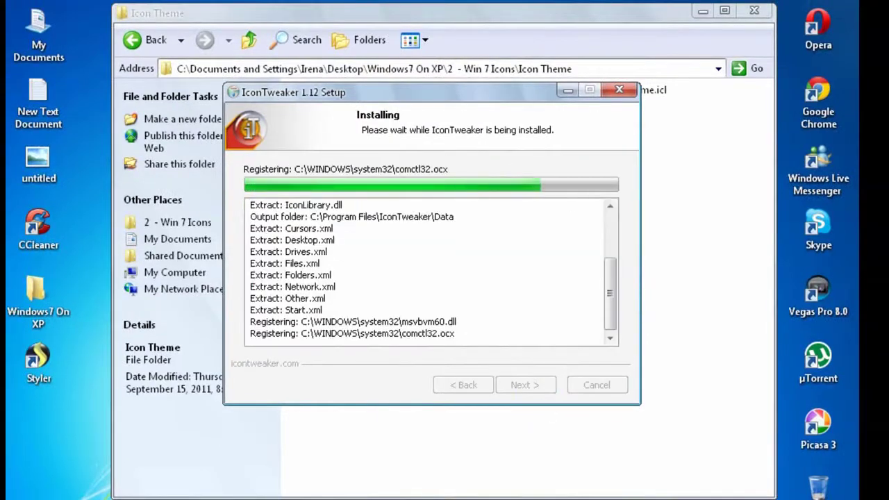
pyautogui.click(526, 391)
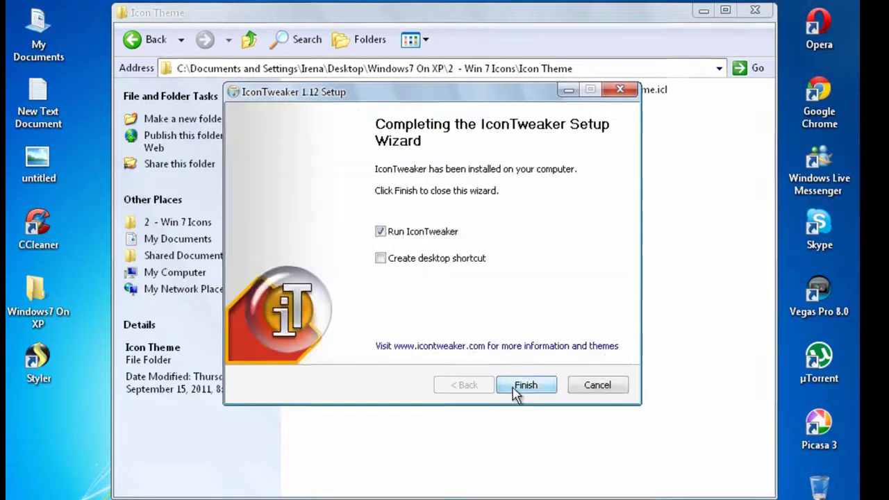
pyautogui.click(490, 250)
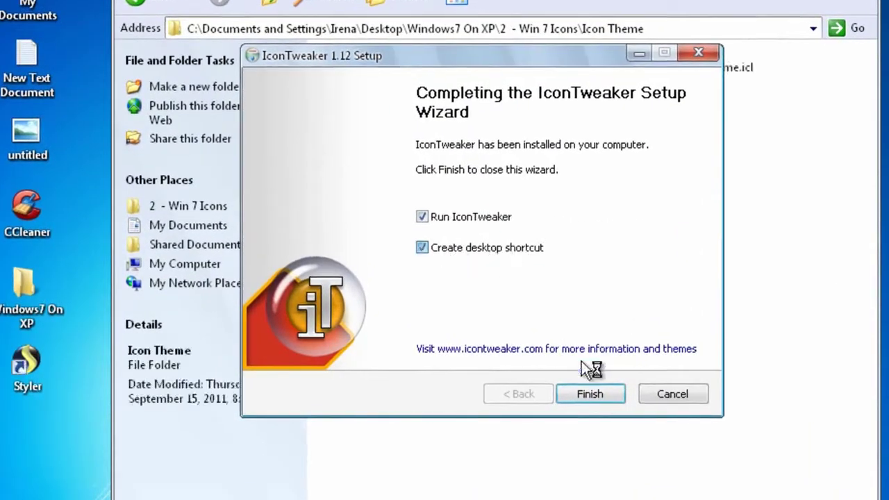
pyautogui.click(589, 394)
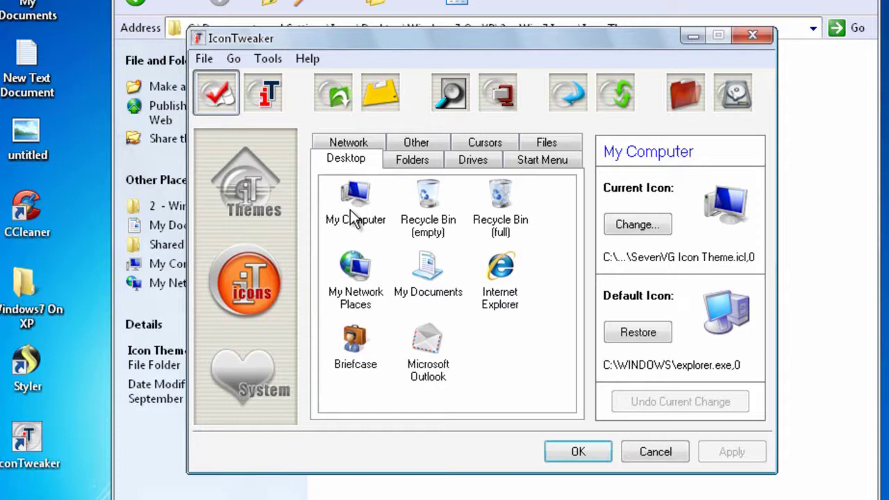
# Step: Accept the SevenVG Icon Theme desktop icons in IconTweaker and close the Icon Theme folder window
pyautogui.click(352, 202)
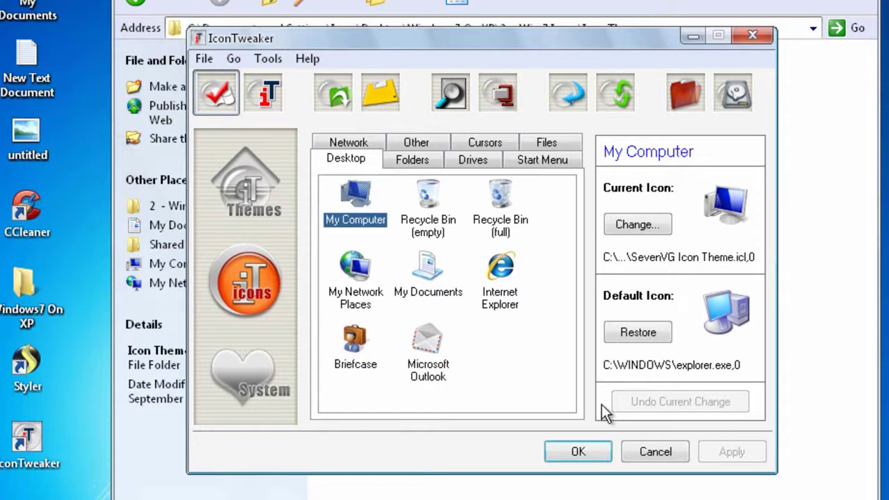
pyautogui.click(572, 448)
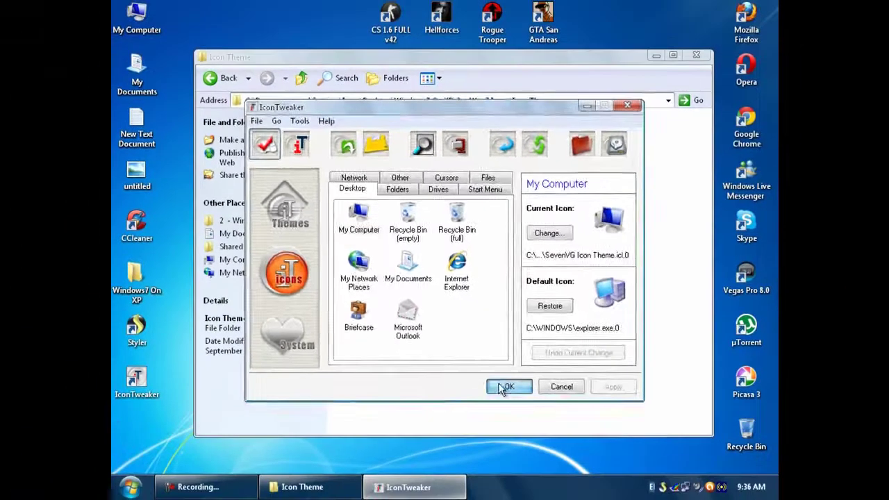
pyautogui.click(574, 452)
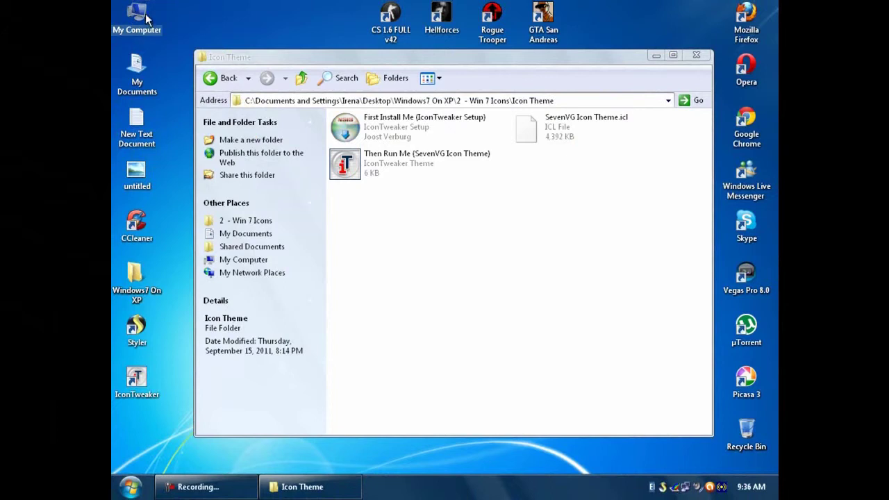
pyautogui.moveTo(721, 401); pyautogui.dragTo(768, 469)
pyautogui.click(702, 454)
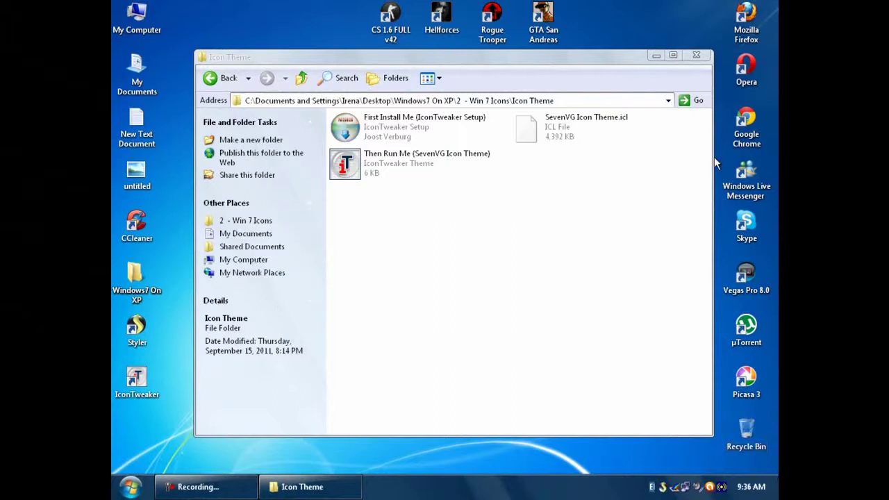
pyautogui.click(700, 55)
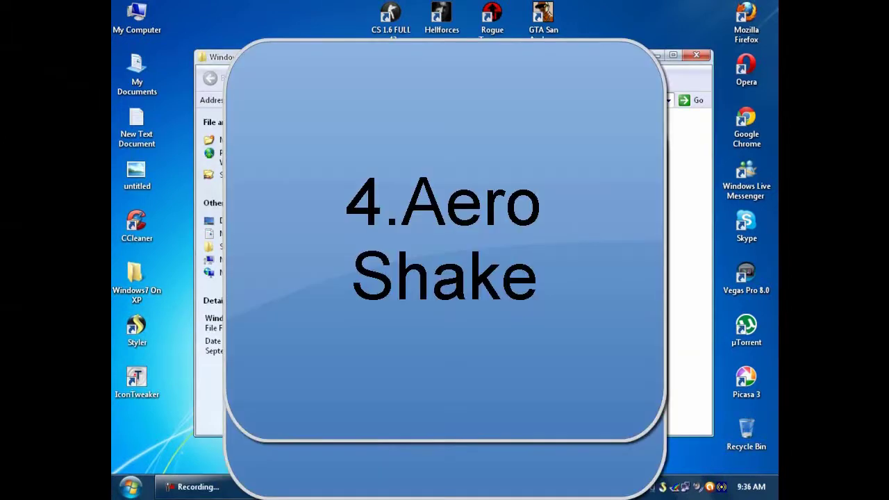
# Step: Run Aero_Shake from the 3 - Aero Shake folder and try it out by shaking the My Computer window
pyautogui.press('Return')
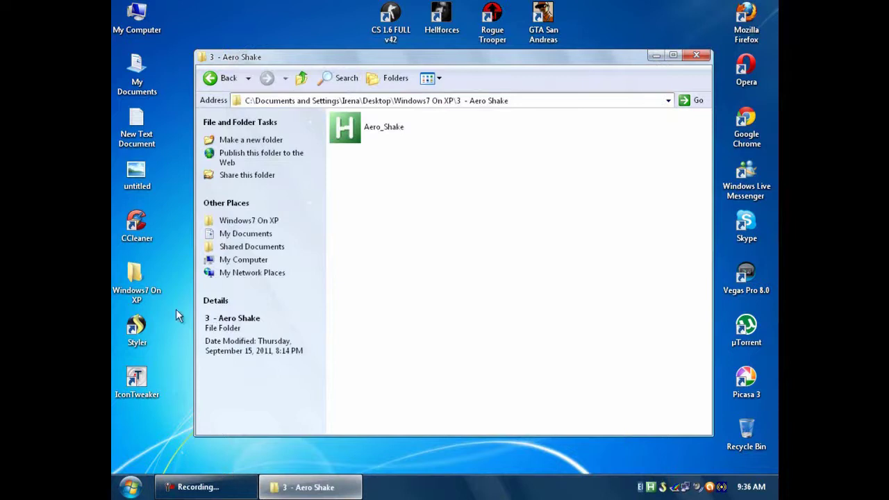
pyautogui.doubleClick(137, 12)
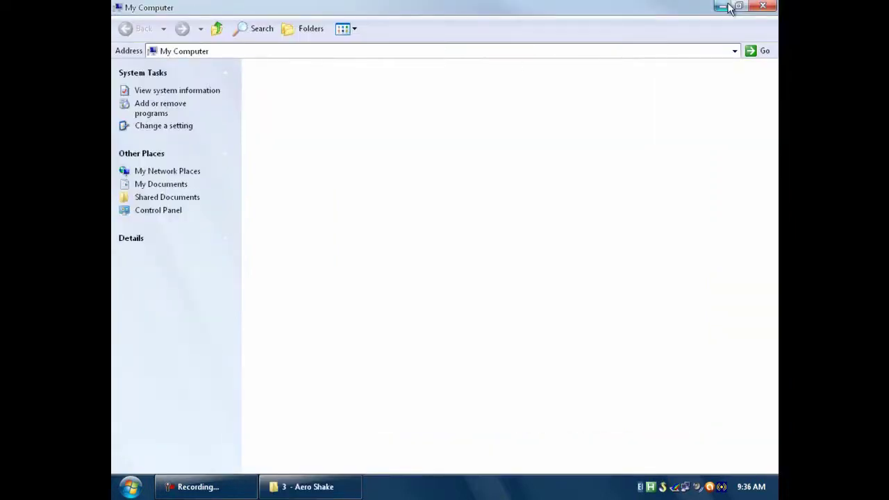
pyautogui.click(739, 7)
pyautogui.moveTo(392, 13); pyautogui.dragTo(491, 123)
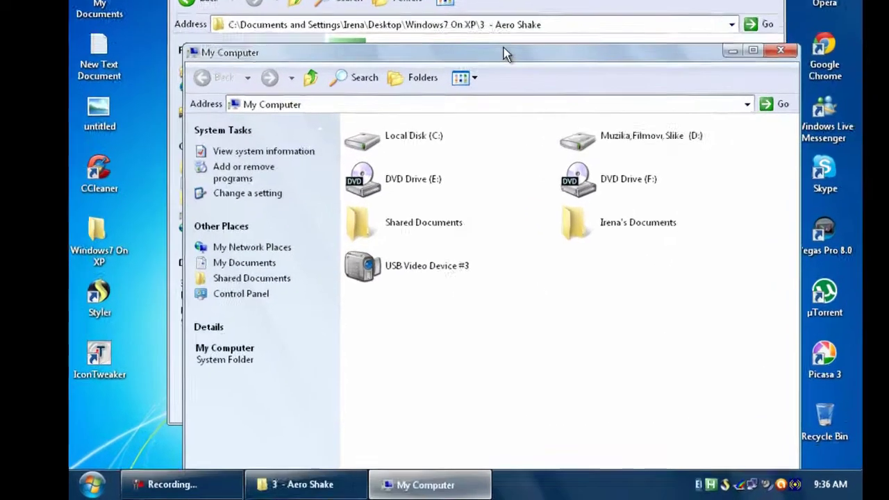
pyautogui.moveTo(504, 48); pyautogui.dragTo(450, 77)
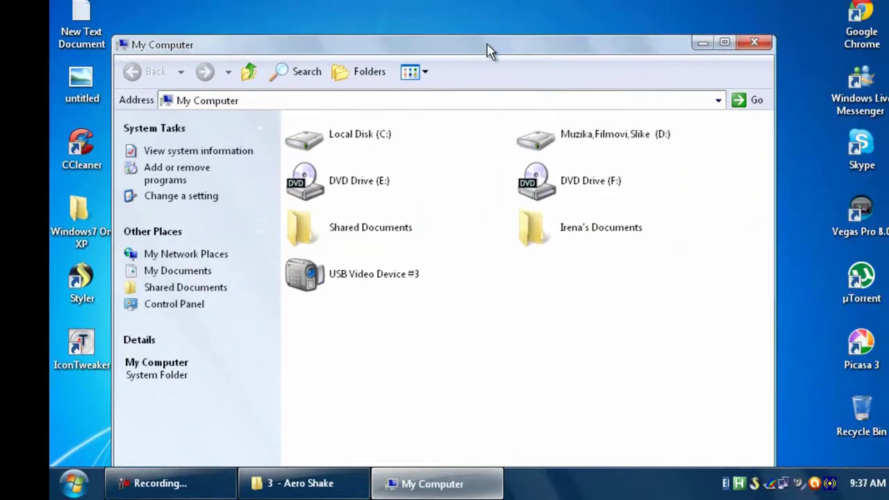
pyautogui.moveTo(489, 52); pyautogui.dragTo(528, 0)
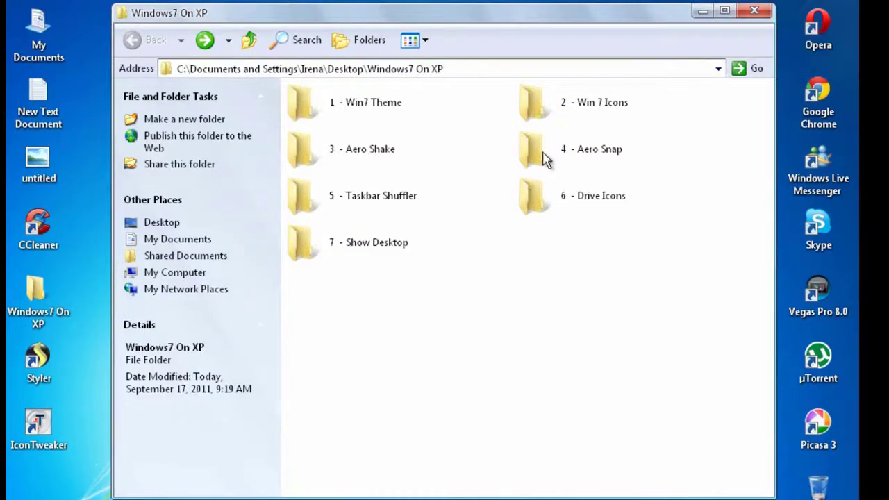
# Step: Launch the aerosnap_0_61_setup installer from the 4 - Aero Snap folder
pyautogui.doubleClick(601, 163)
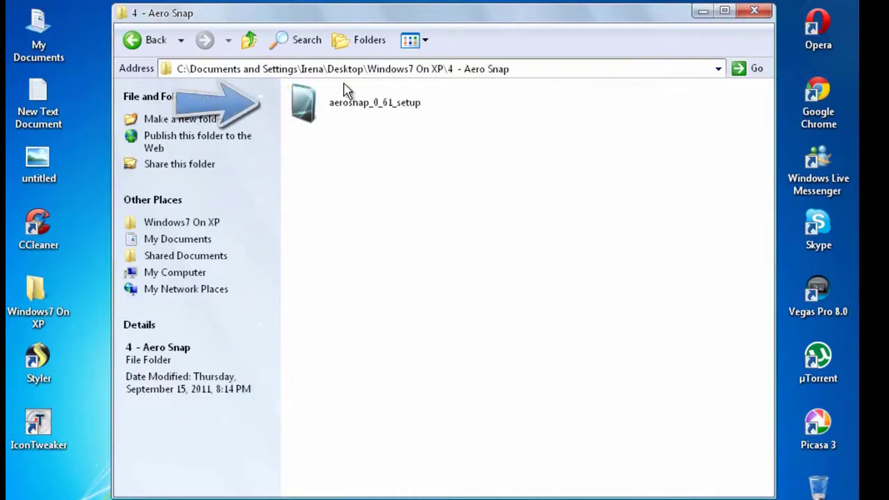
pyautogui.click(362, 100)
pyautogui.click(460, 217)
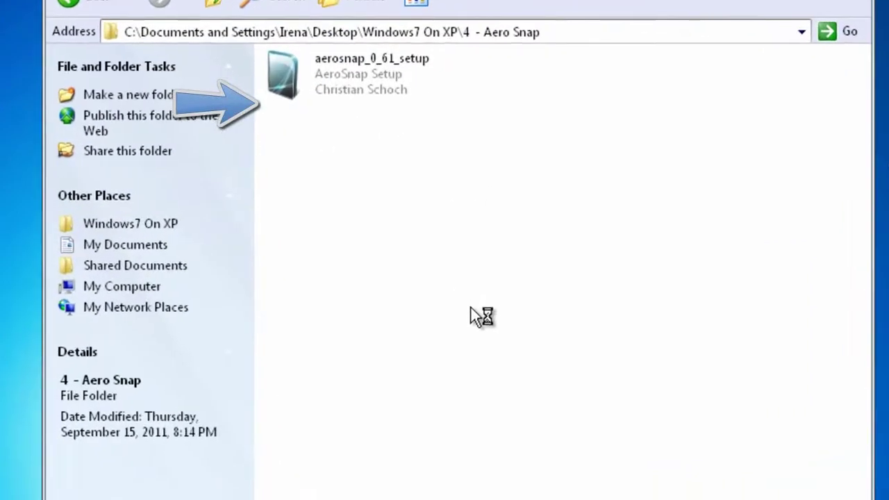
pyautogui.click(436, 264)
pyautogui.click(412, 298)
pyautogui.click(466, 306)
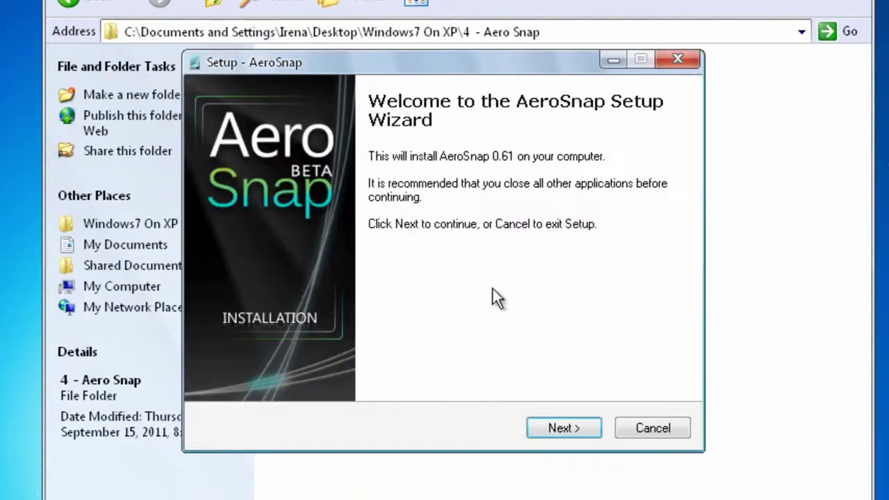
# Step: Accept the license, install AeroSnap in C:\Program Files\AeroSnap with the AeroSnap Start Menu folder, and launch it on finishing
pyautogui.click(567, 422)
pyautogui.click(356, 363)
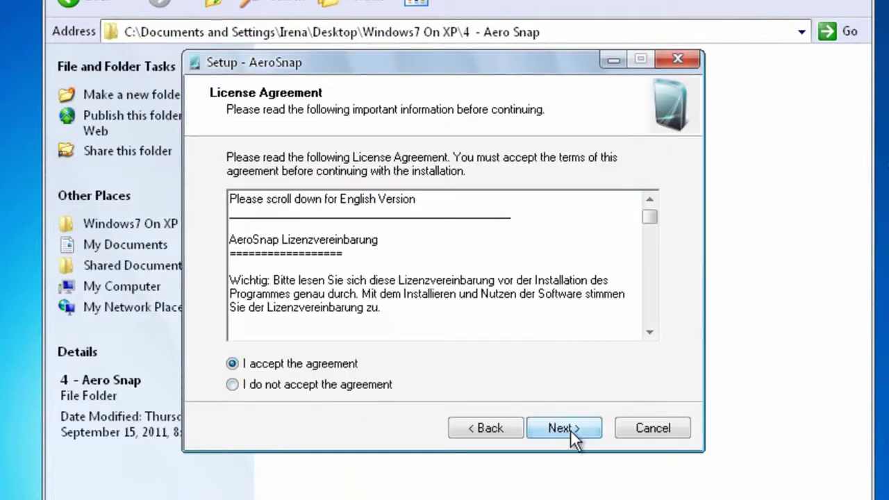
pyautogui.click(568, 428)
pyautogui.click(584, 435)
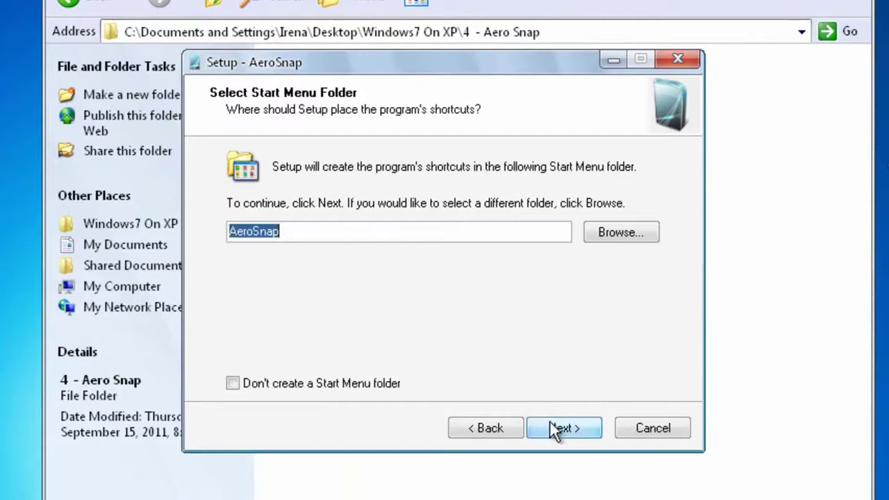
pyautogui.click(551, 429)
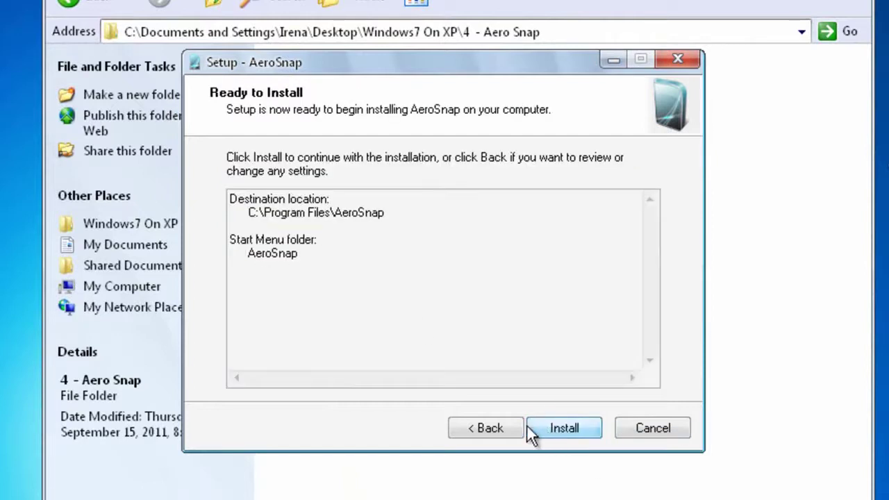
pyautogui.click(567, 424)
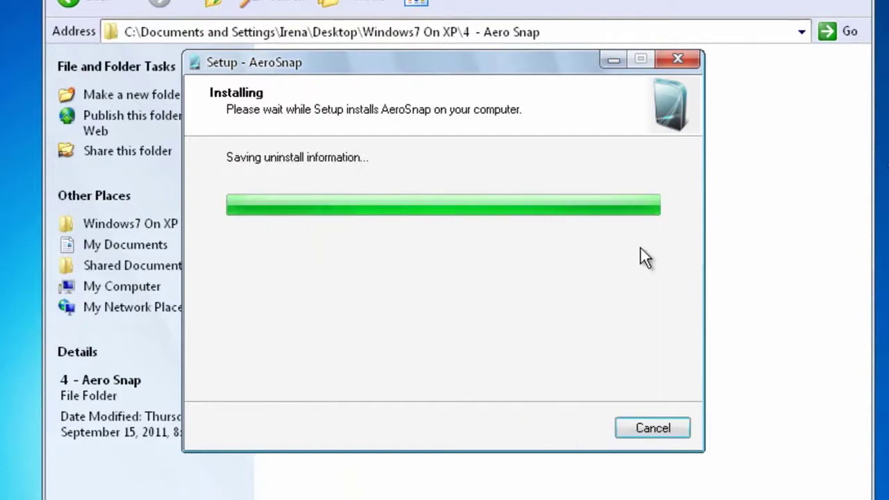
pyautogui.click(563, 426)
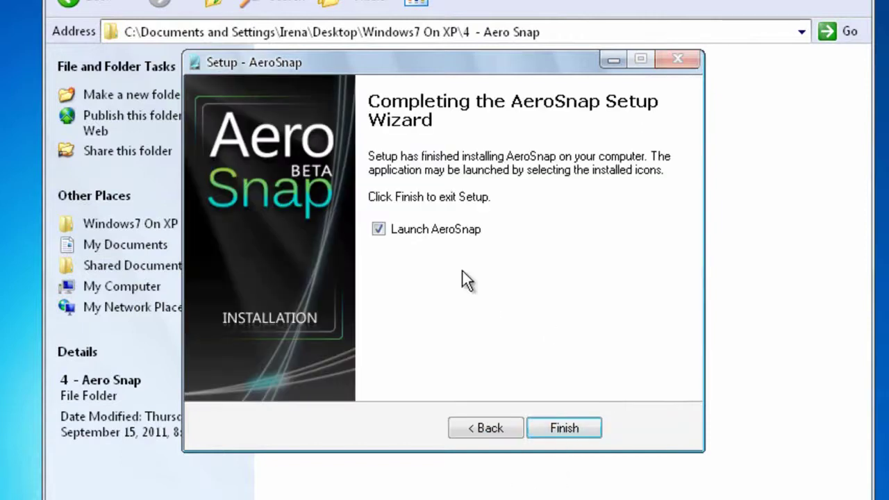
pyautogui.click(563, 428)
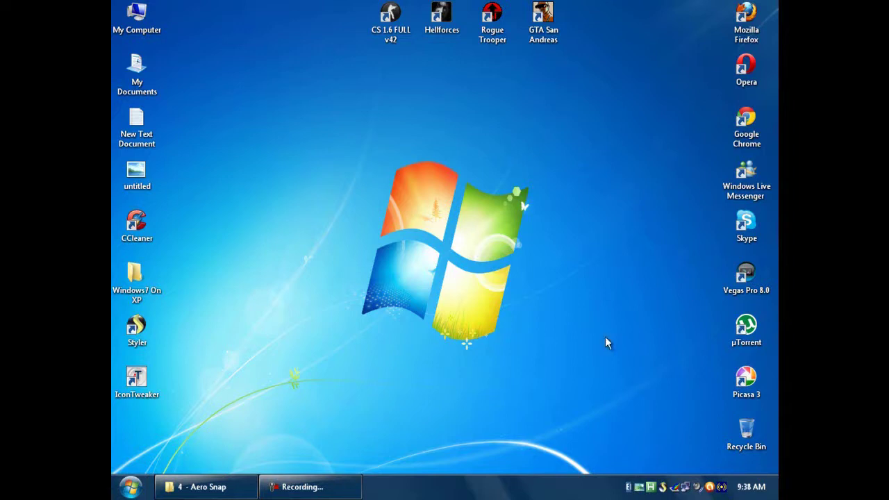
# Step: Try out Aero Snap by maximizing and restoring the 4 - Aero Snap folder window against the screen edge
pyautogui.click(207, 486)
pyautogui.moveTo(445, 54); pyautogui.dragTo(478, 2)
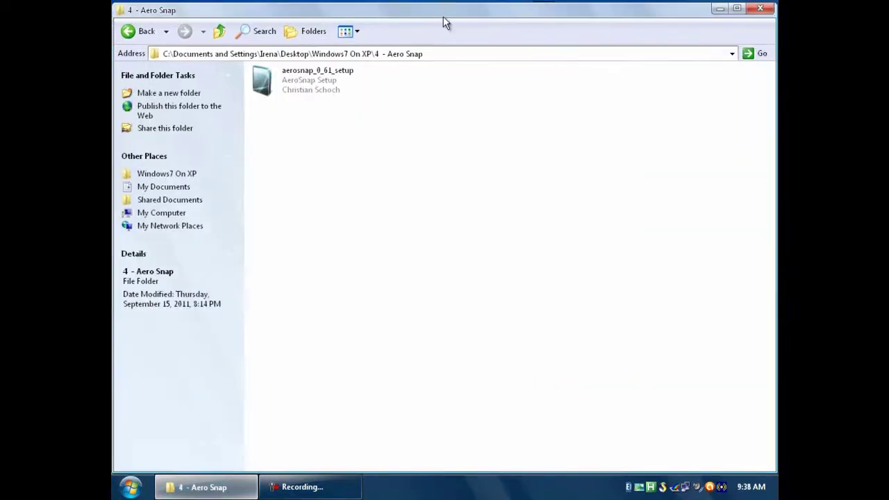
pyautogui.click(735, 9)
pyautogui.click(739, 7)
pyautogui.moveTo(775, 4); pyautogui.dragTo(650, 75)
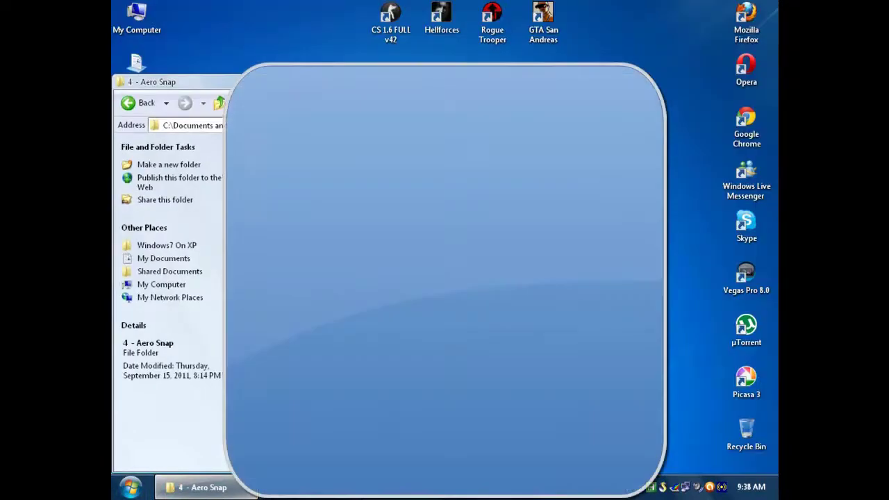
pyautogui.moveTo(299, 82); pyautogui.dragTo(304, 5)
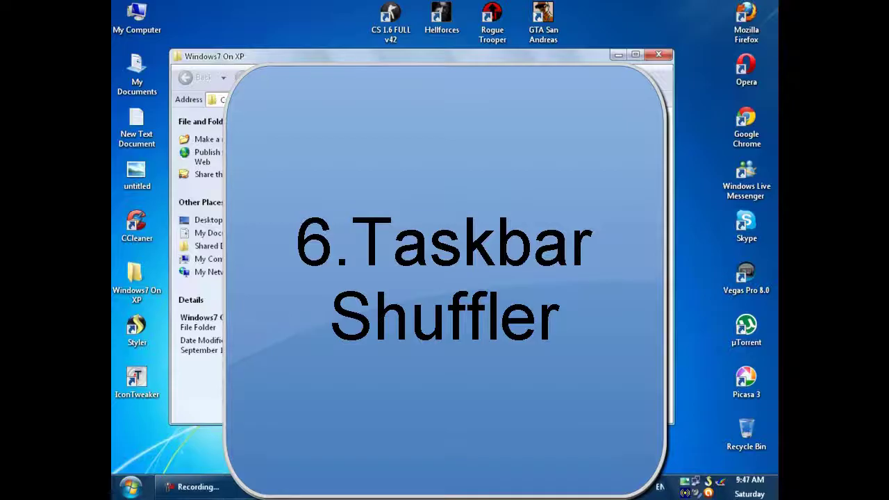
# Step: Open the 5 - Taskbar Shuffler folder and launch the ts2.5_setup installer
pyautogui.press('Return')
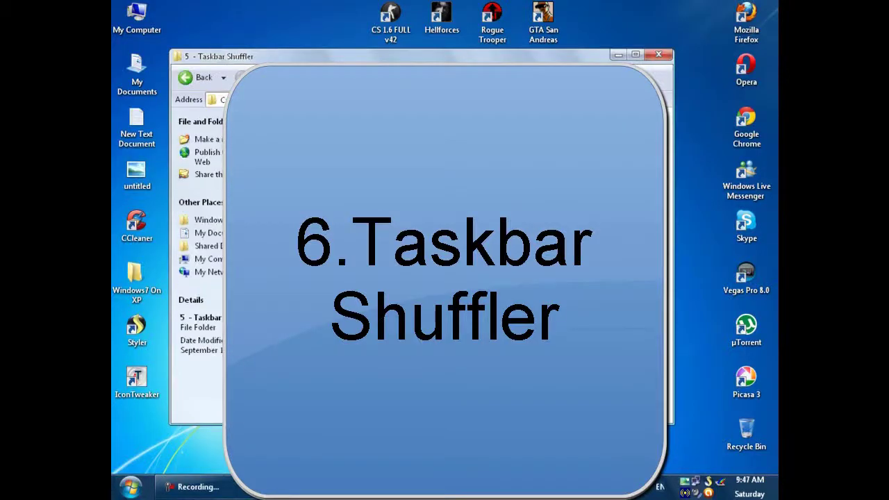
pyautogui.click(334, 126)
pyautogui.click(386, 188)
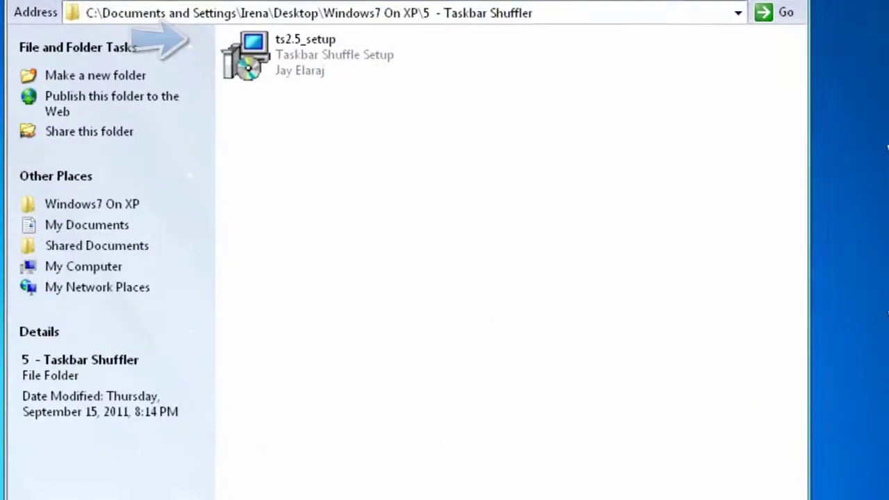
# Step: Accept the license, install Taskbar Shuffle with the Taskbar Shuffle Start Menu folder, and launch it on finishing
pyautogui.click(580, 409)
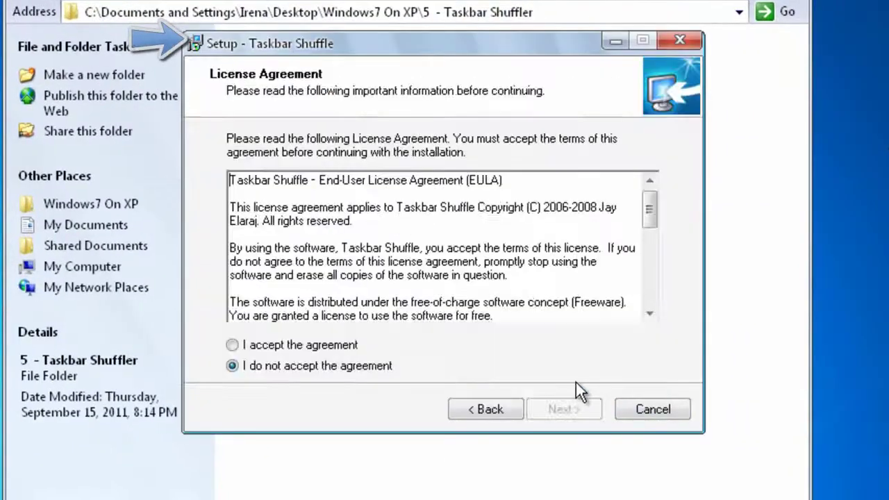
pyautogui.click(325, 348)
pyautogui.click(560, 412)
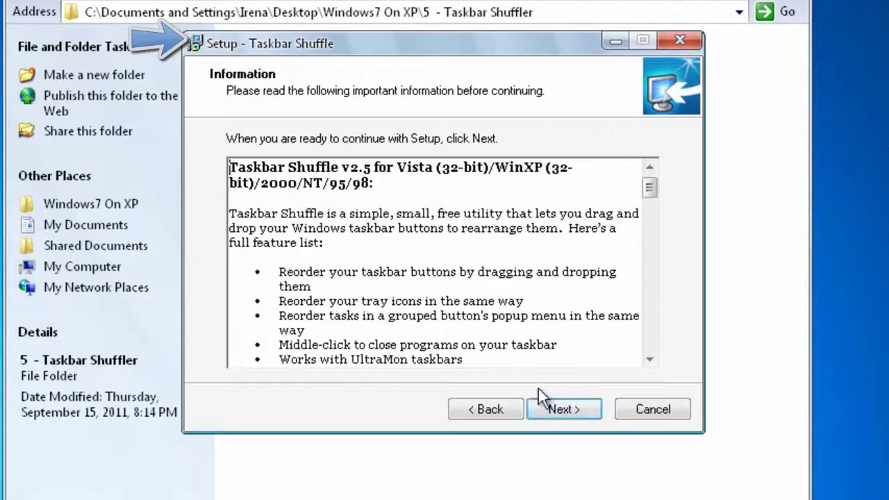
pyautogui.click(564, 410)
pyautogui.click(564, 409)
pyautogui.click(566, 410)
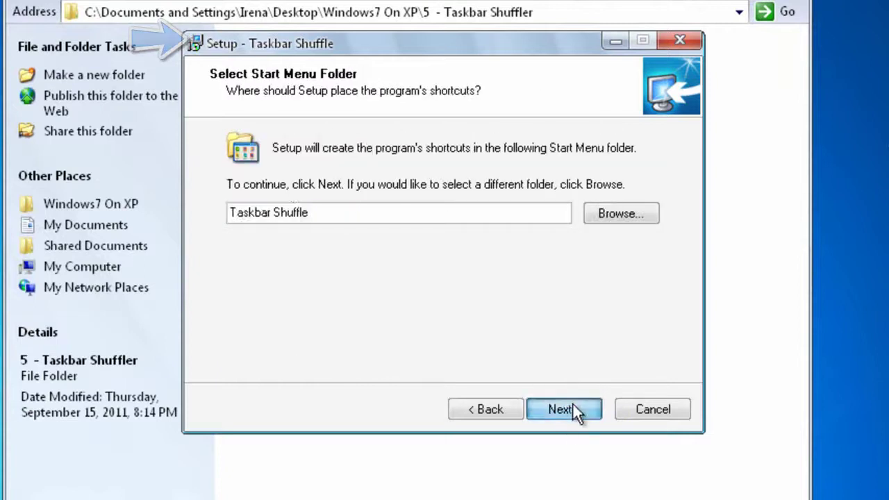
pyautogui.click(565, 409)
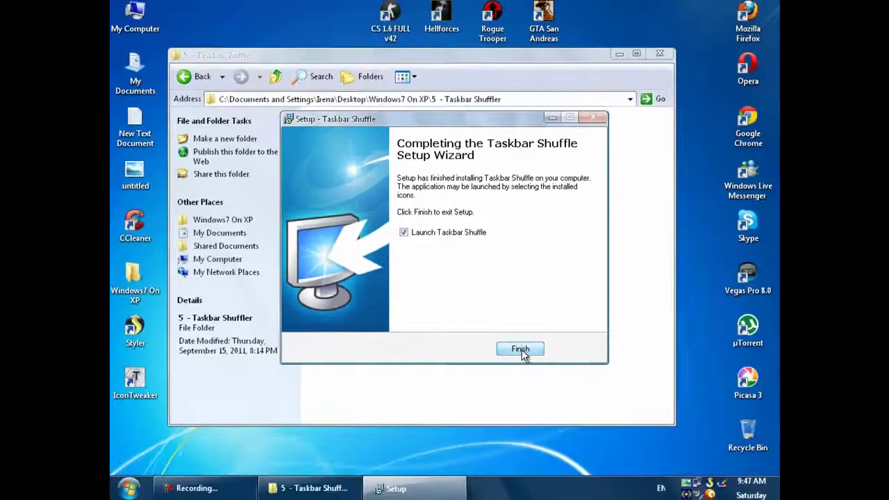
pyautogui.click(564, 409)
# Step: Open My Documents and My Computer alongside the Taskbar Shuffler folder and try rearranging and snapping the open windows
pyautogui.click(621, 54)
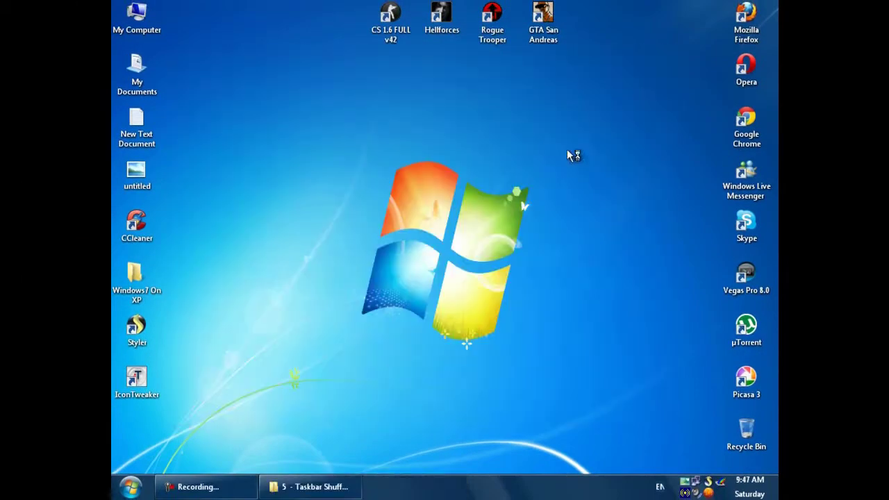
pyautogui.click(329, 488)
pyautogui.doubleClick(136, 83)
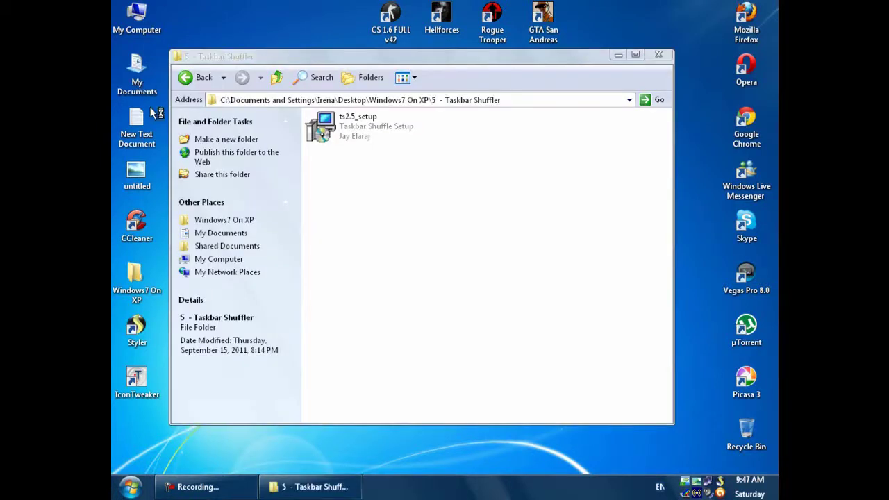
pyautogui.doubleClick(137, 11)
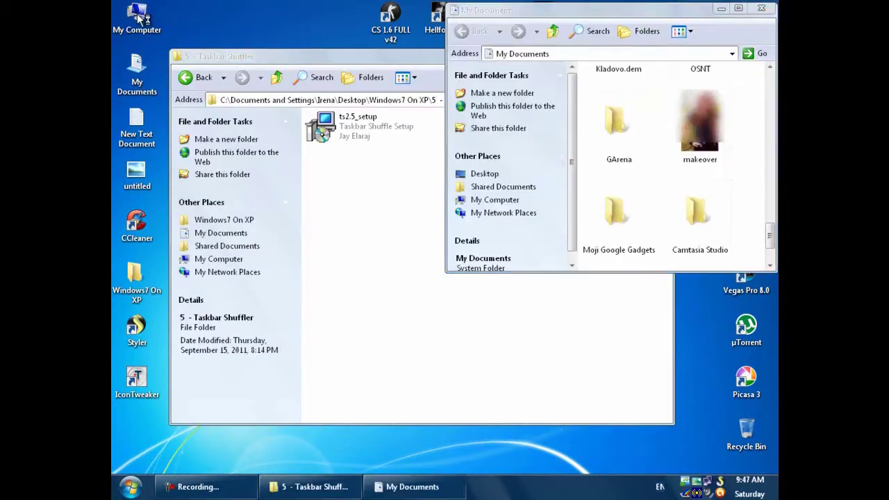
pyautogui.moveTo(574, 54); pyautogui.dragTo(580, 171)
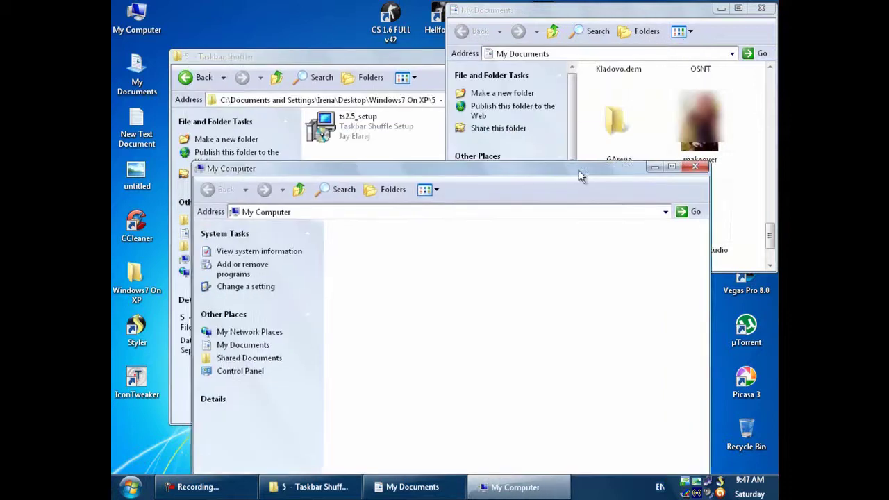
pyautogui.moveTo(391, 56); pyautogui.dragTo(361, 30)
pyautogui.moveTo(692, 10); pyautogui.dragTo(576, 1)
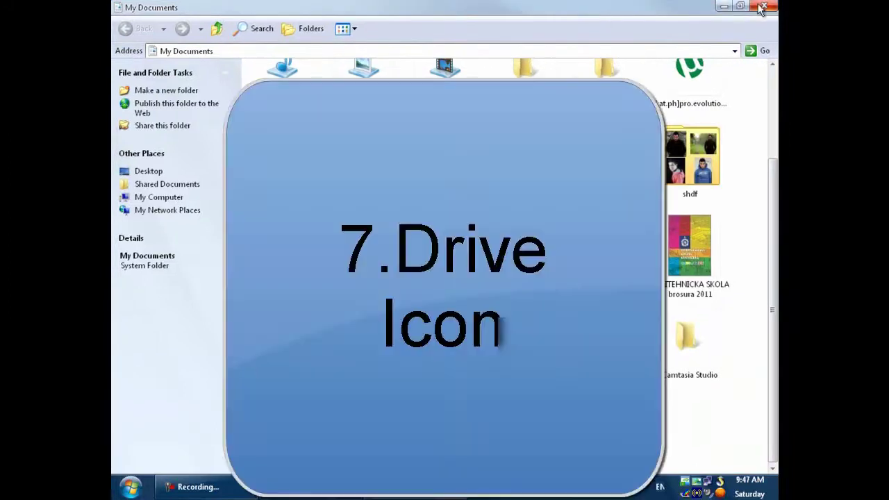
pyautogui.click(722, 5)
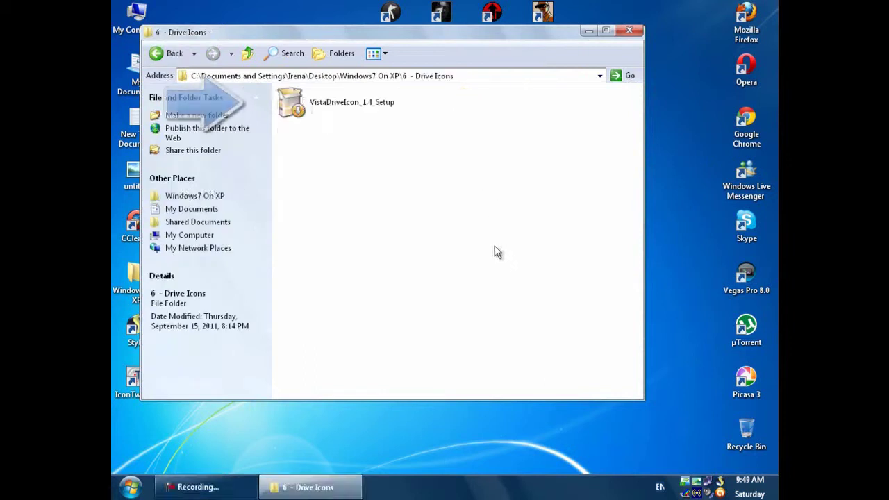
# Step: Run VistaDriveIcon_1.4_Setup from the 6 - Drive Icons folder and install it in English, running Vista Drive Icon 1.4 on finishing
pyautogui.doubleClick(339, 105)
pyautogui.click(403, 143)
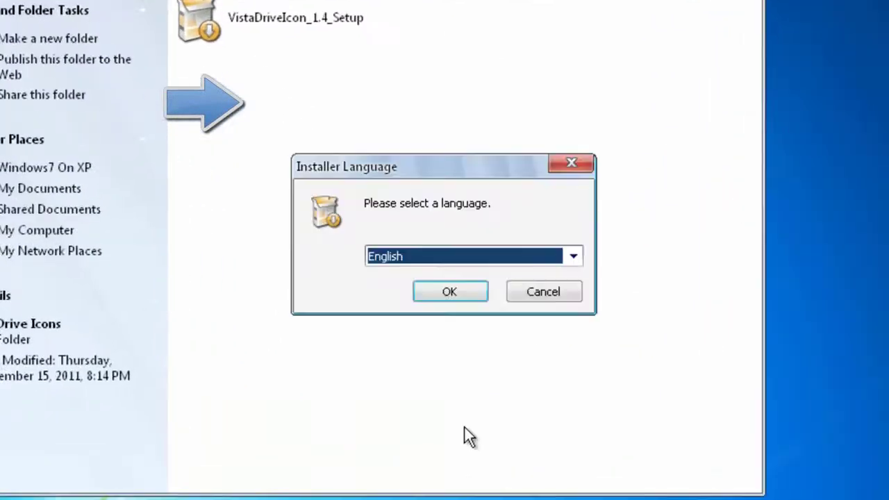
pyautogui.click(450, 293)
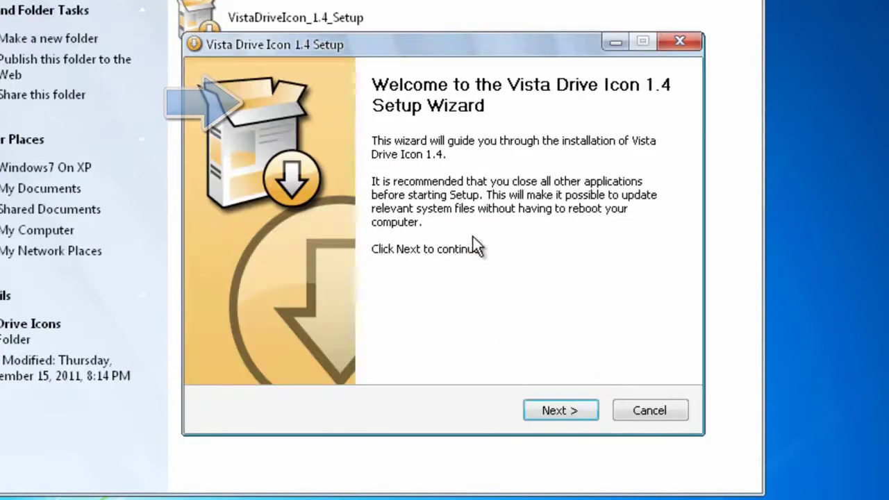
pyautogui.click(565, 411)
pyautogui.click(556, 409)
pyautogui.click(559, 410)
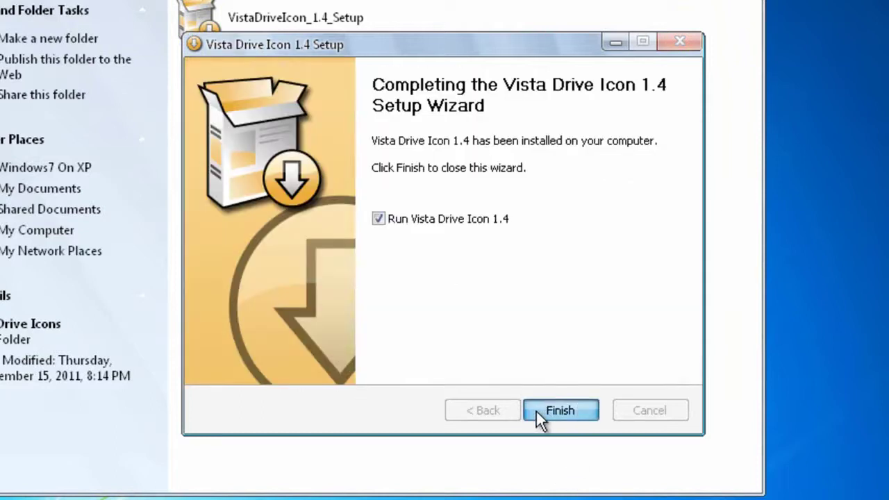
pyautogui.click(680, 41)
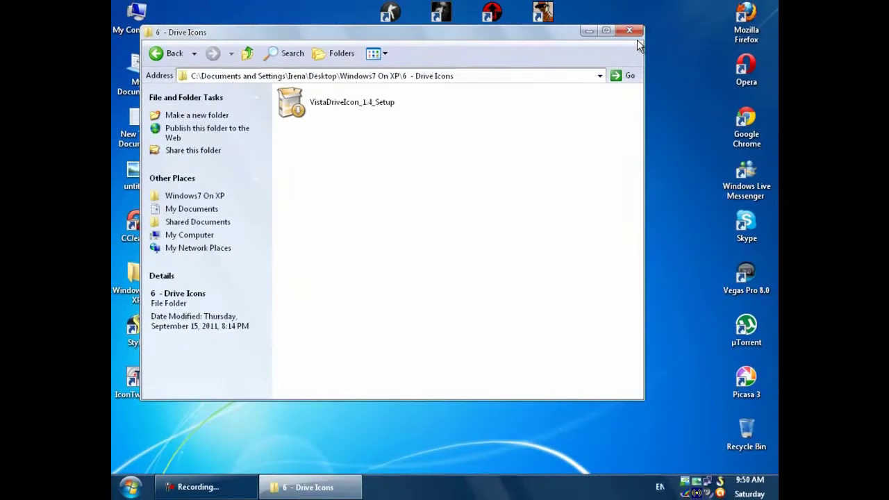
# Step: Minimize the 6 - Drive Icons window and open My Computer to check the drive icons
pyautogui.click(589, 30)
pyautogui.rightClick(229, 114)
pyautogui.click(252, 132)
pyautogui.doubleClick(137, 15)
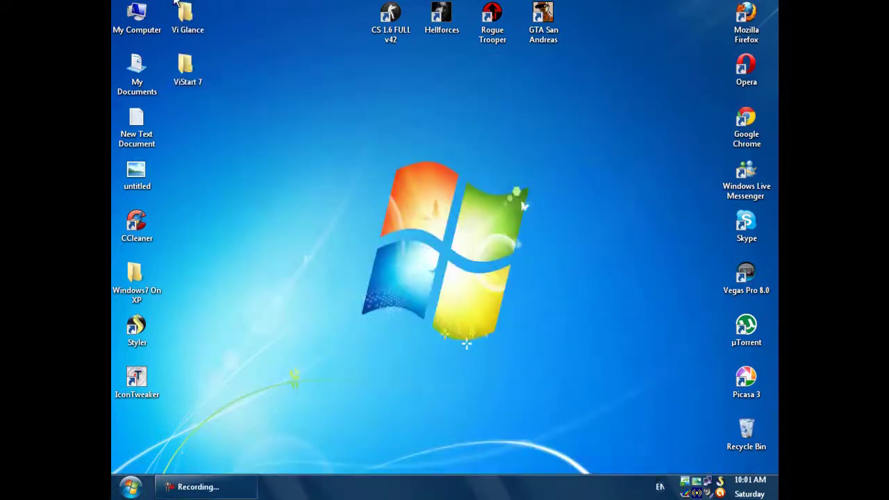
# Step: Run ViGlance OneStep from the Vi Glance desktop folder and close the folder window
pyautogui.doubleClick(181, 9)
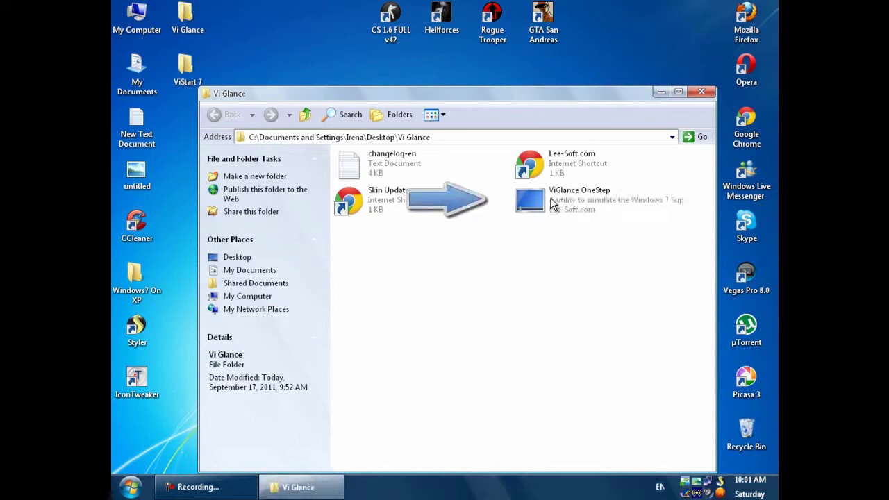
pyautogui.click(552, 202)
pyautogui.doubleClick(530, 207)
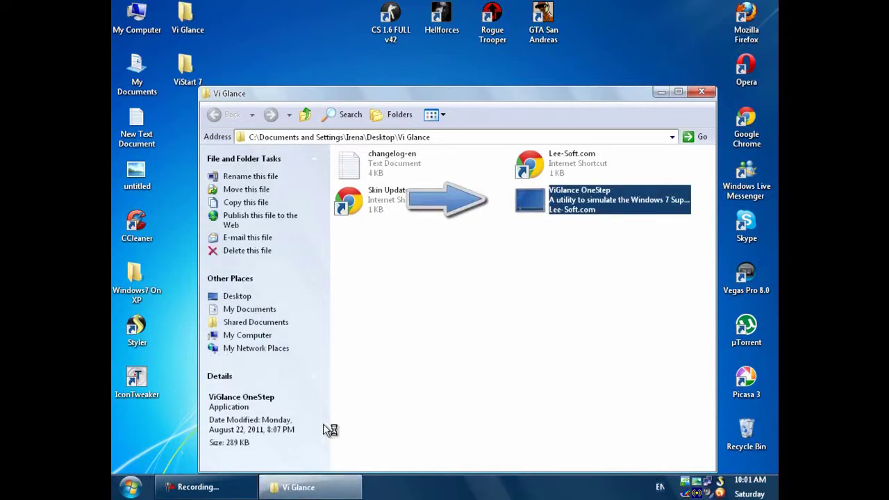
pyautogui.click(701, 91)
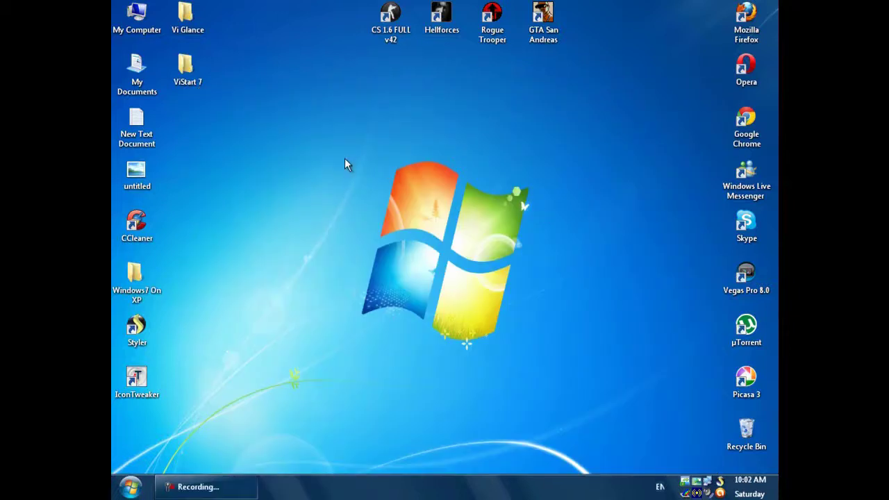
# Step: Check the Start menu while ViGlance is being set up and close the lee-soft.com thank-you page in Chrome
pyautogui.click(131, 489)
pyautogui.click(131, 490)
pyautogui.click(132, 488)
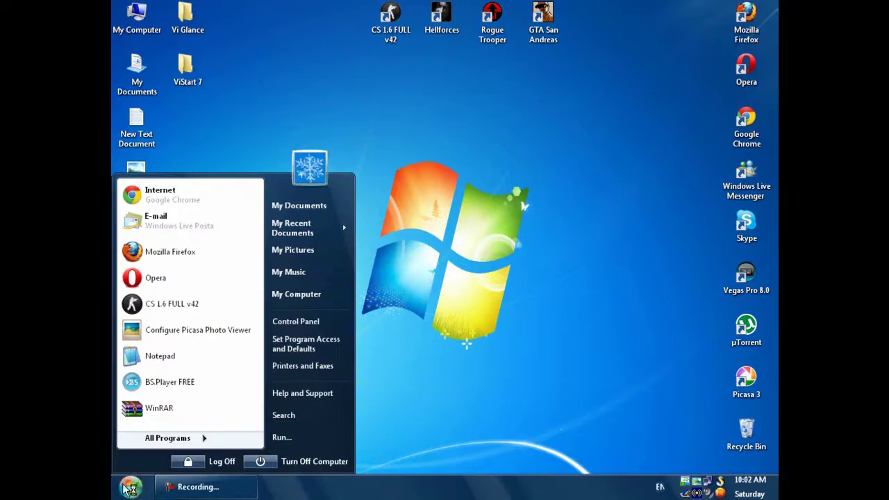
pyautogui.click(129, 490)
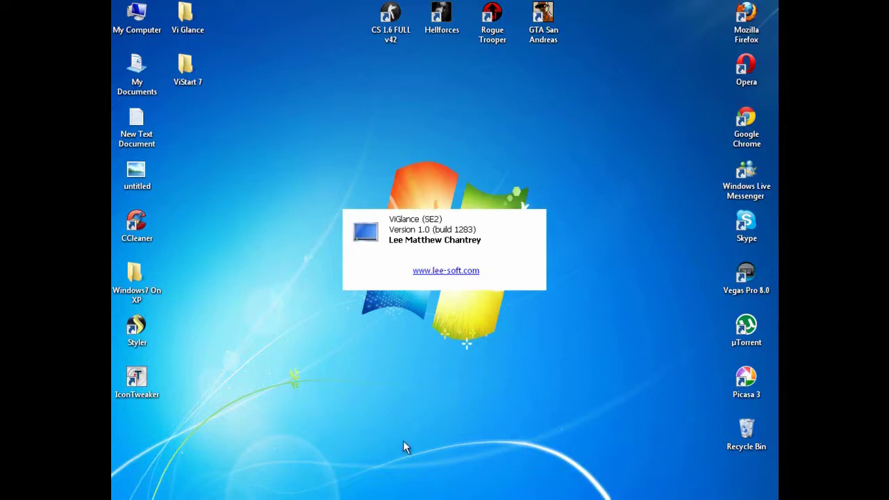
pyautogui.click(134, 490)
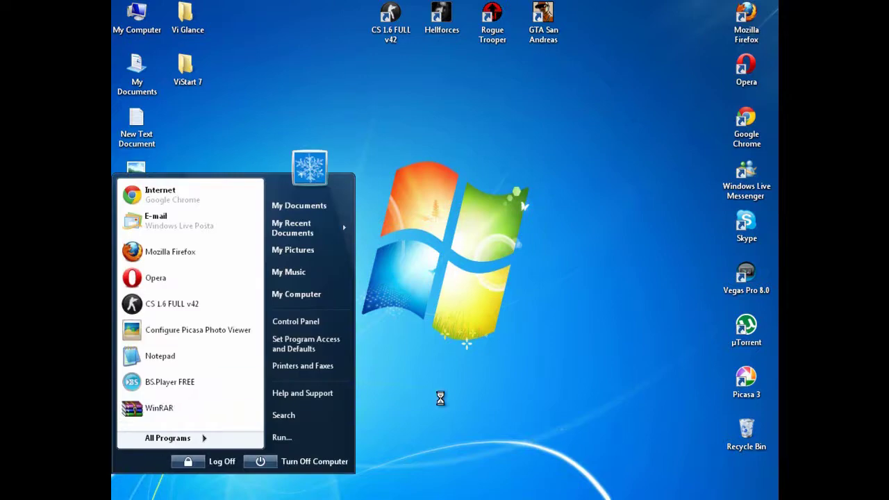
pyautogui.click(133, 487)
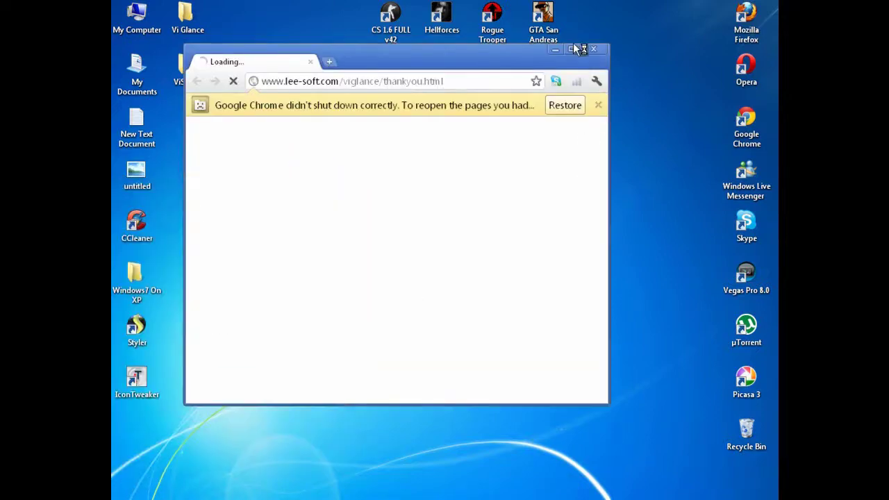
pyautogui.click(595, 49)
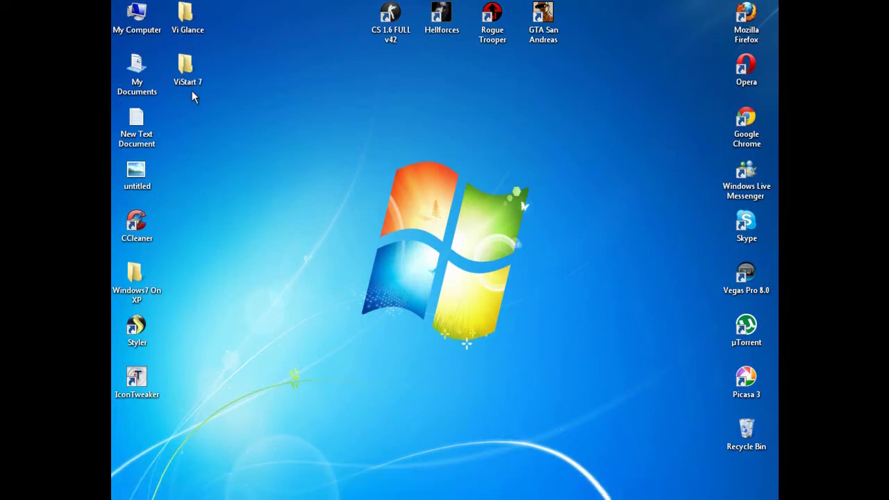
# Step: Run ViStart OneStep from the ViStart 7 desktop folder and minimize the folder window
pyautogui.doubleClick(185, 66)
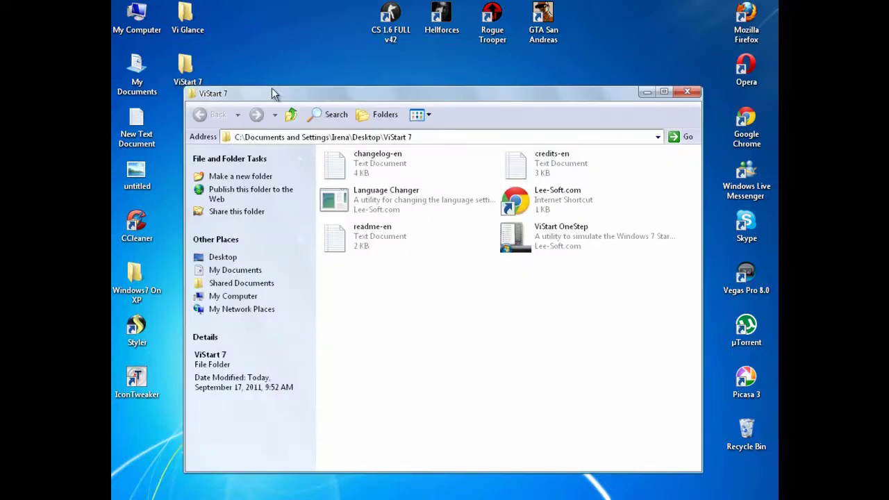
pyautogui.click(534, 234)
pyautogui.click(576, 380)
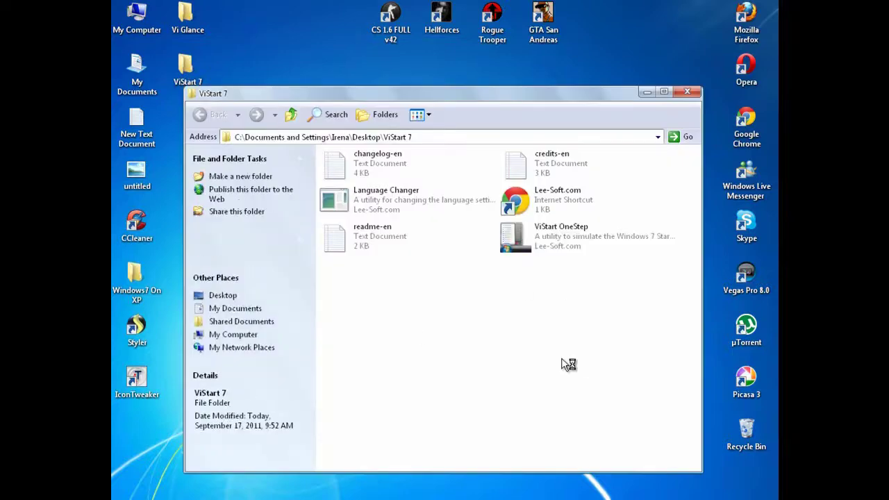
pyautogui.click(644, 93)
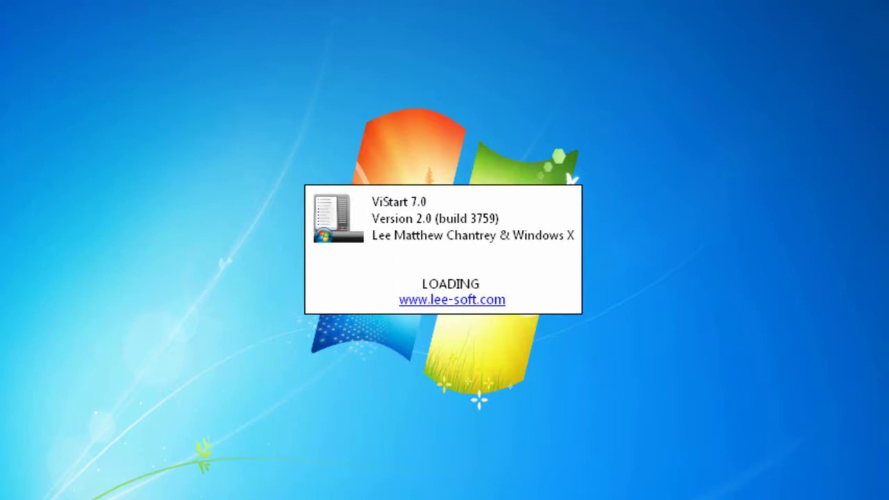
# Step: Search the new Start menu for "my" and "google ch", then clear the search and return to its main view
pyautogui.press('super')
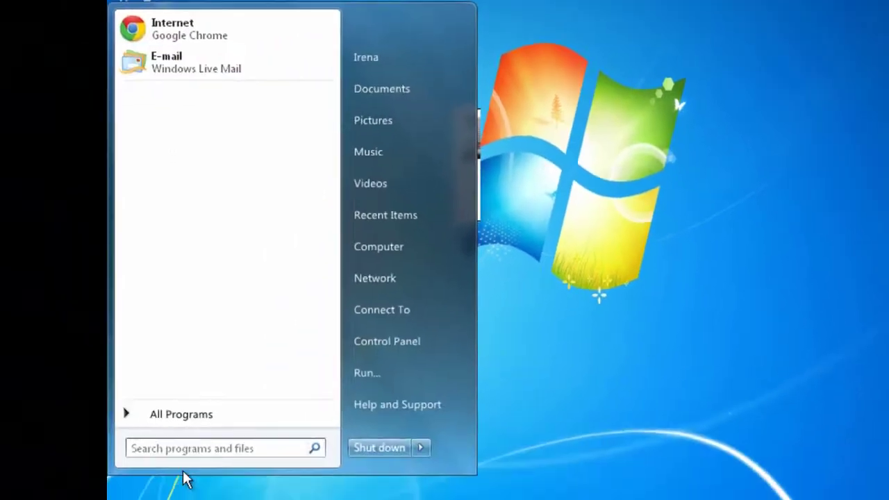
pyautogui.click(222, 445)
pyautogui.write('my')
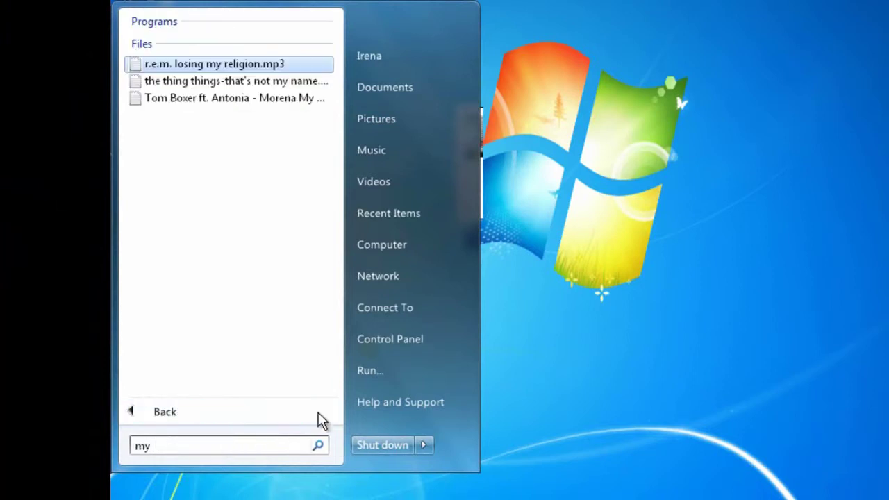
pyautogui.press('BackSpace')
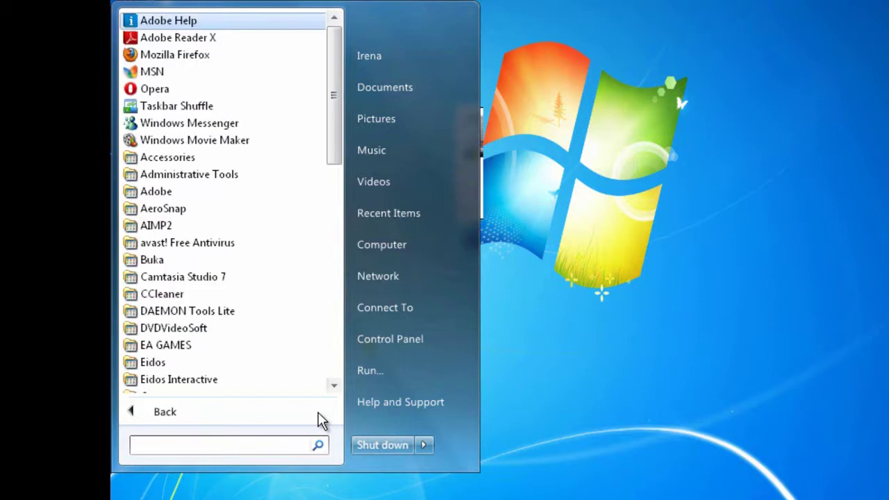
pyautogui.write('google ch')
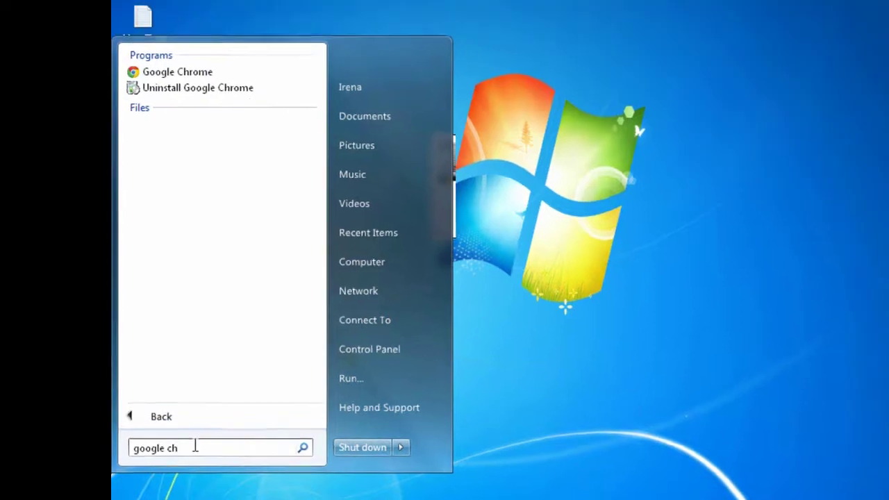
pyautogui.moveTo(202, 446); pyautogui.dragTo(113, 417)
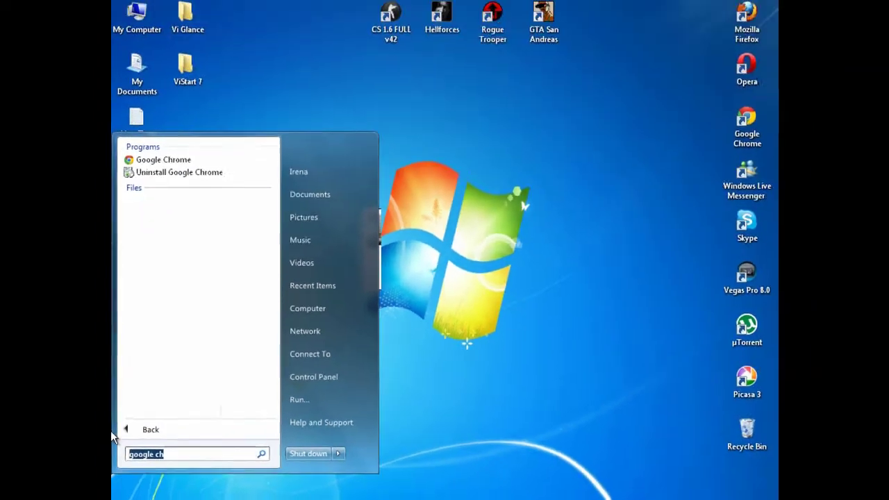
pyautogui.press('BackSpace')
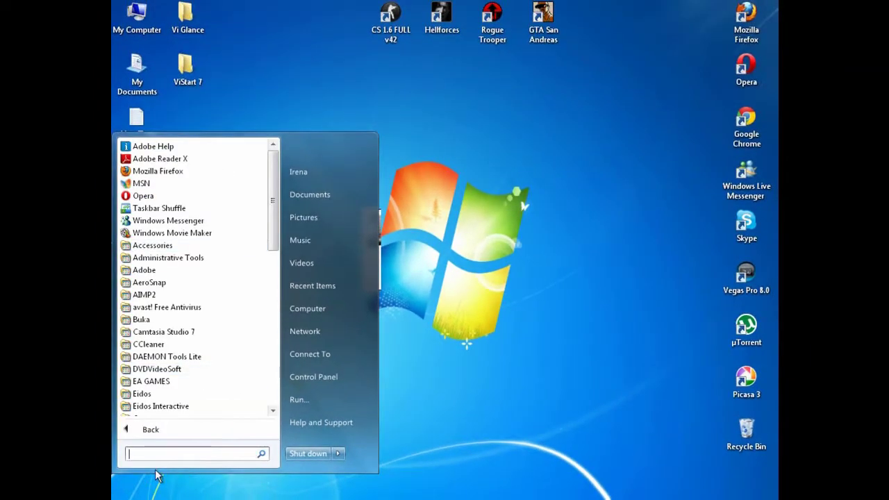
pyautogui.click(208, 429)
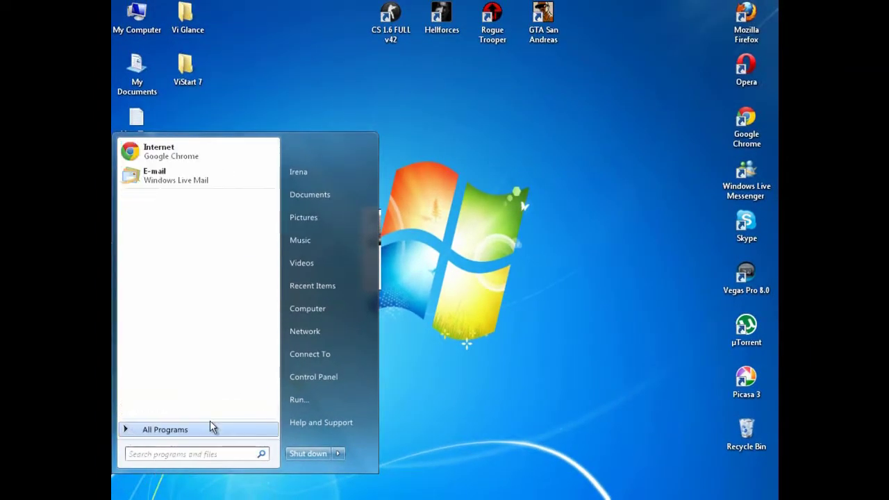
# Step: Check the additional shutdown options in the Start menu and close the menu
pyautogui.click(339, 454)
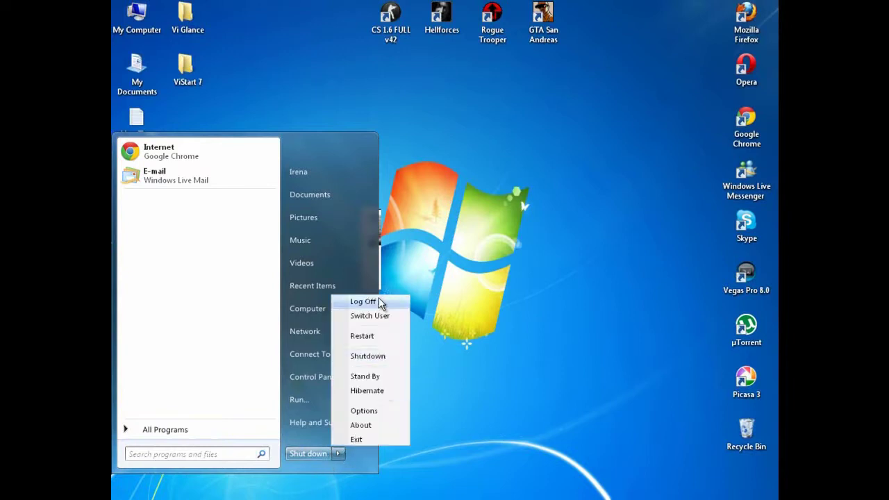
pyautogui.click(282, 442)
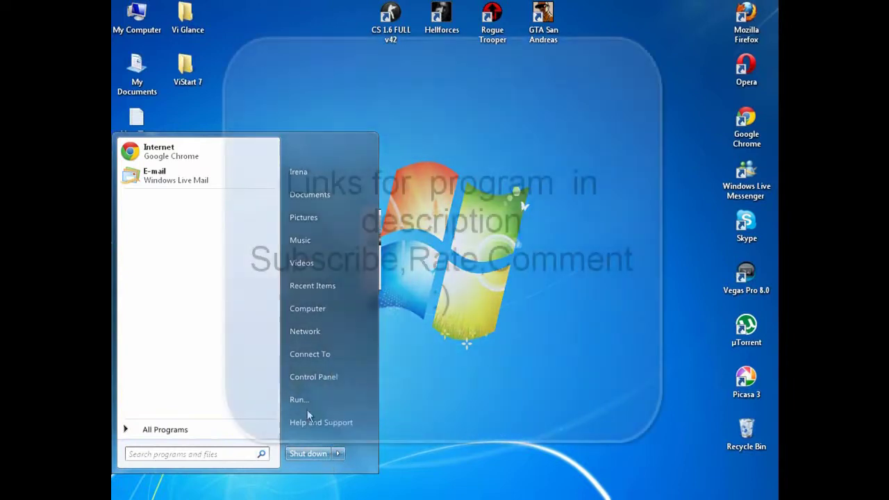
pyautogui.click(468, 385)
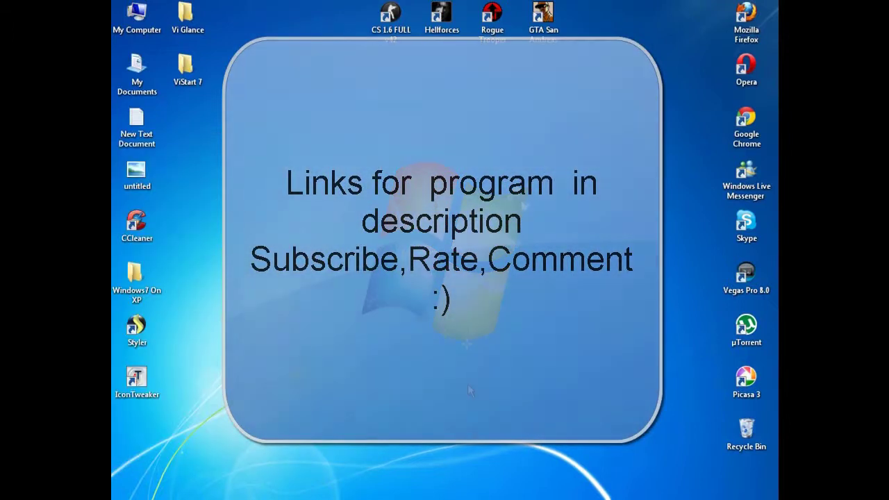